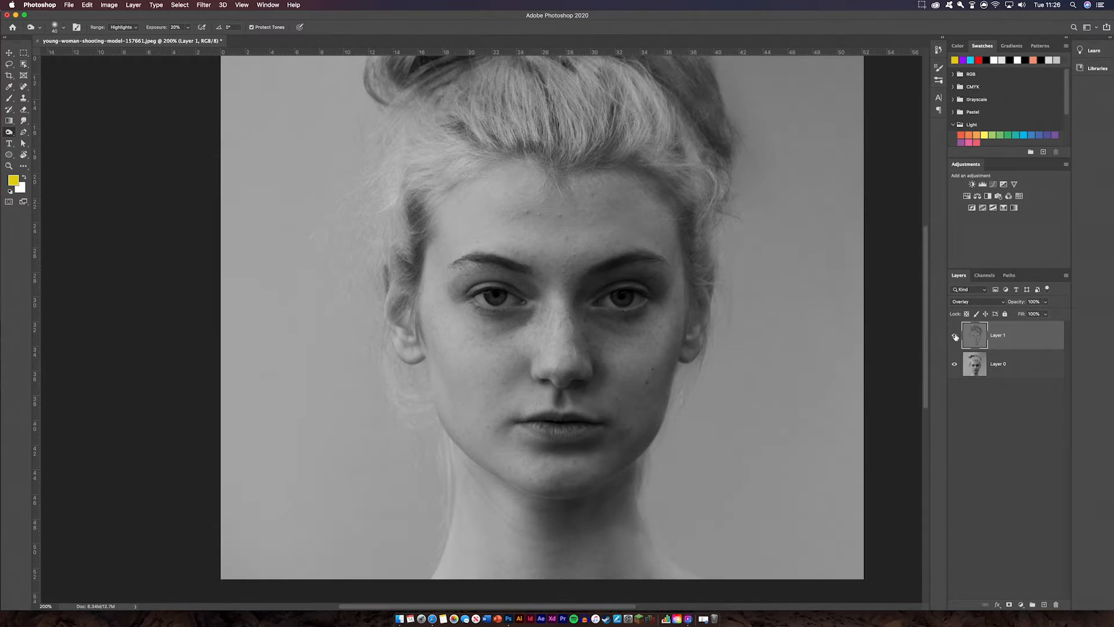
left_click(55, 27)
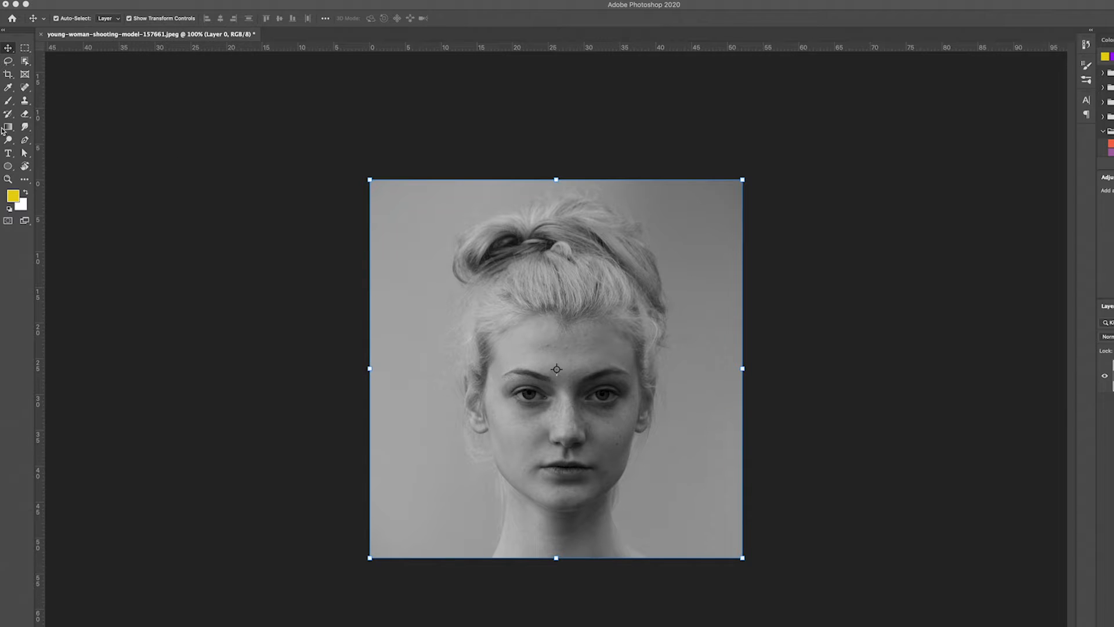
left_click(7, 140)
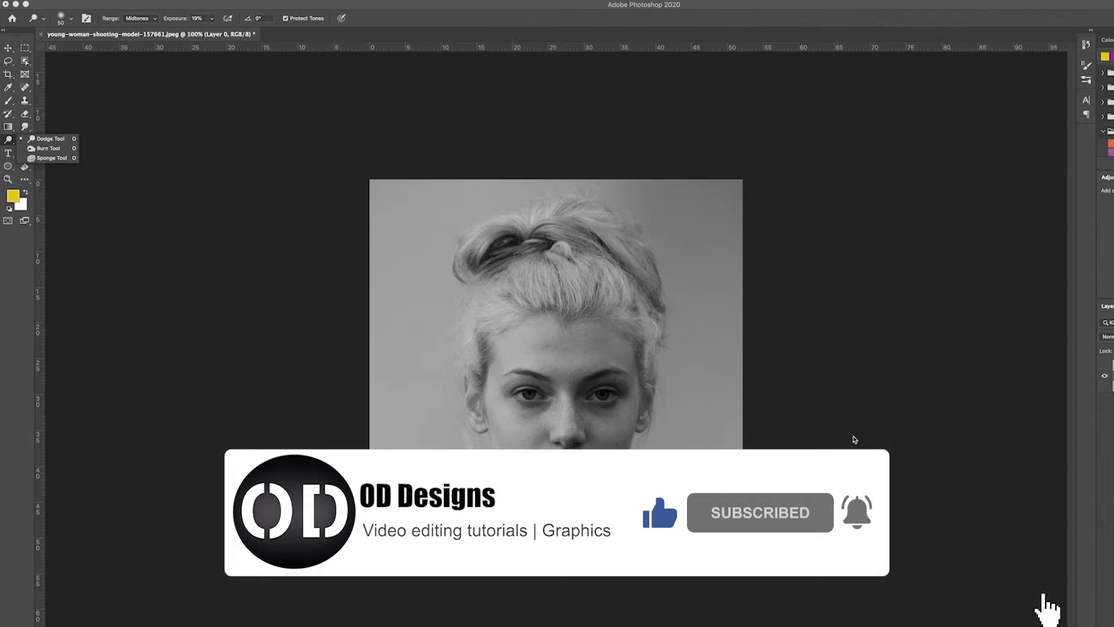
left_click(872, 444)
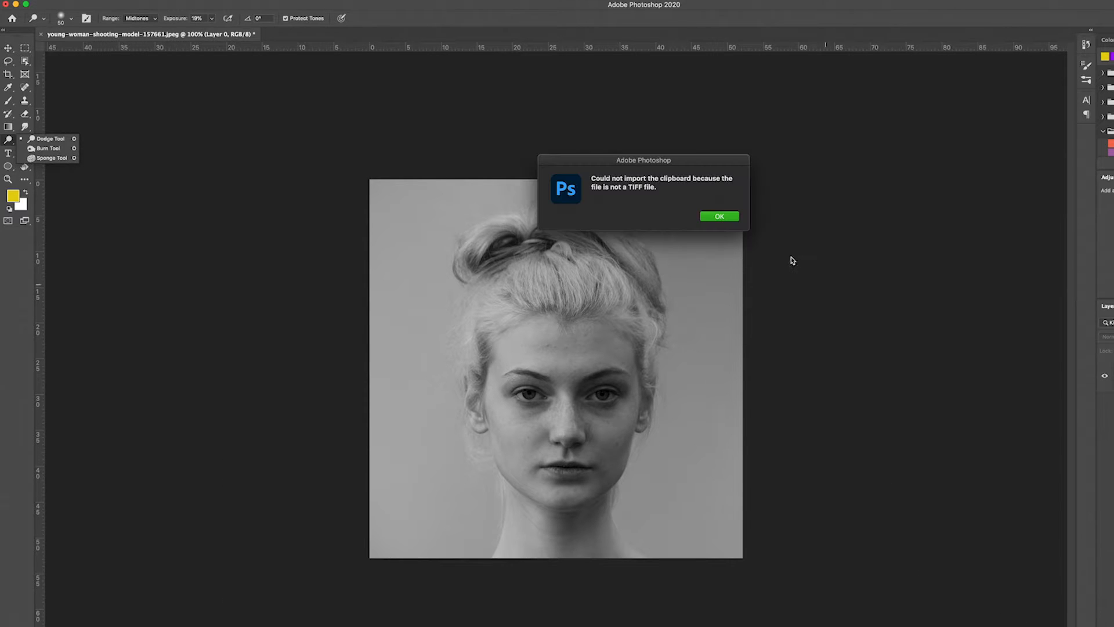
left_click(719, 217)
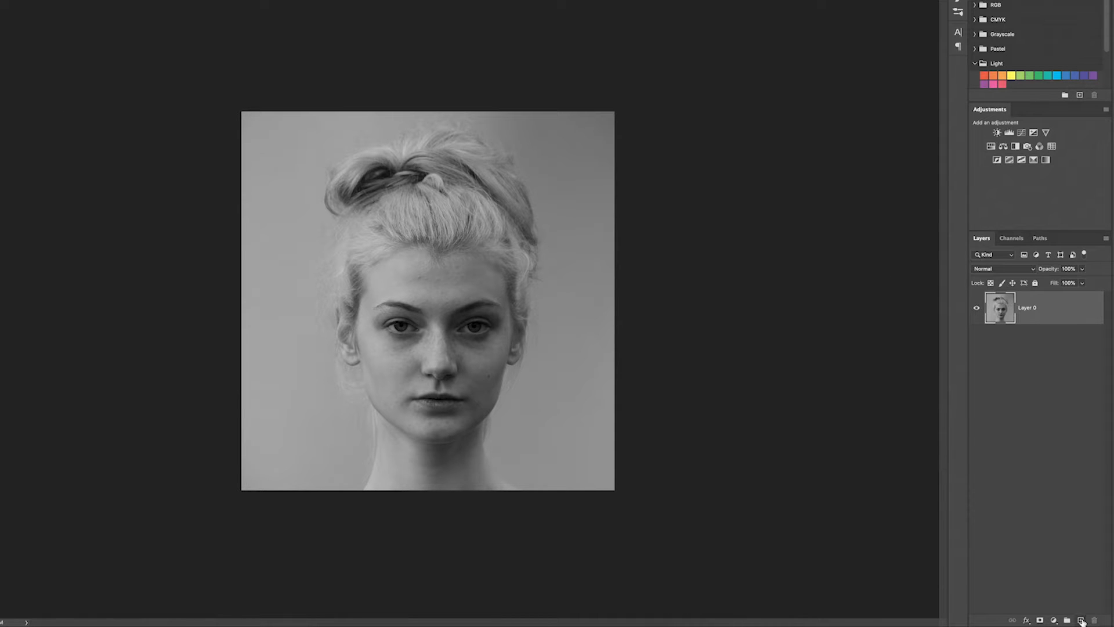
Step: Add a new layer filled with 50% Gray above the portrait and set its blend mode to Overlay
left_click(1081, 620)
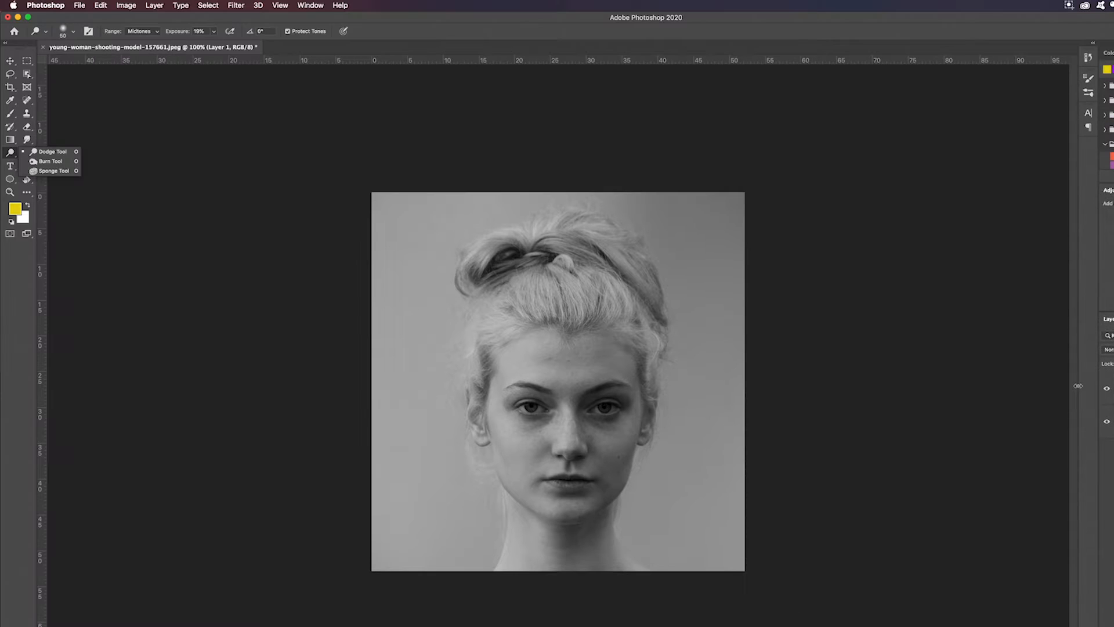
left_click(98, 5)
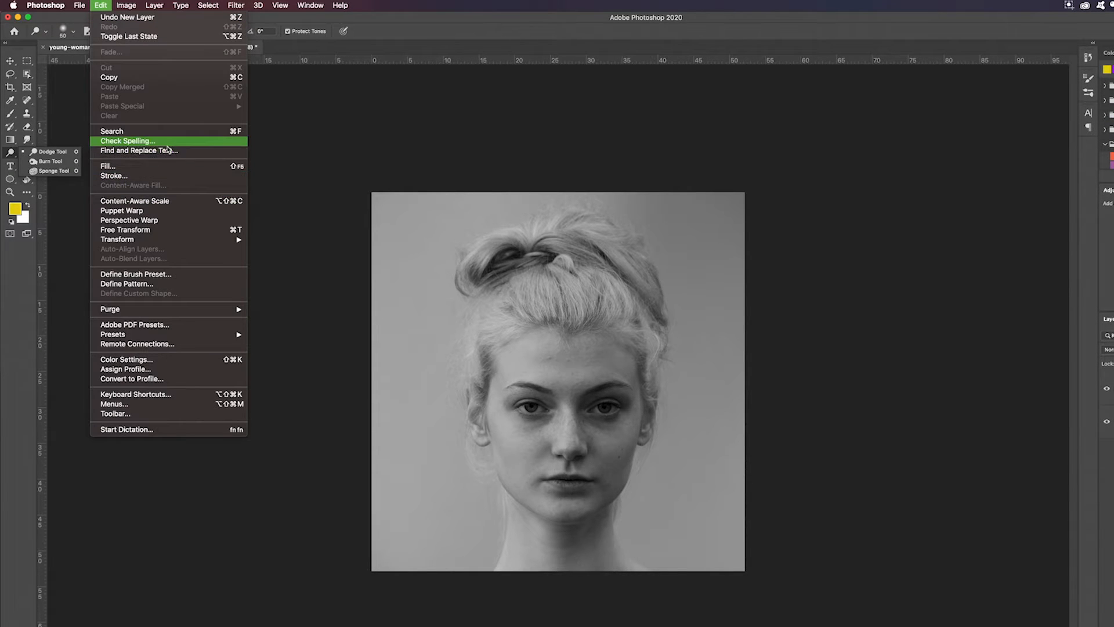
left_click(161, 168)
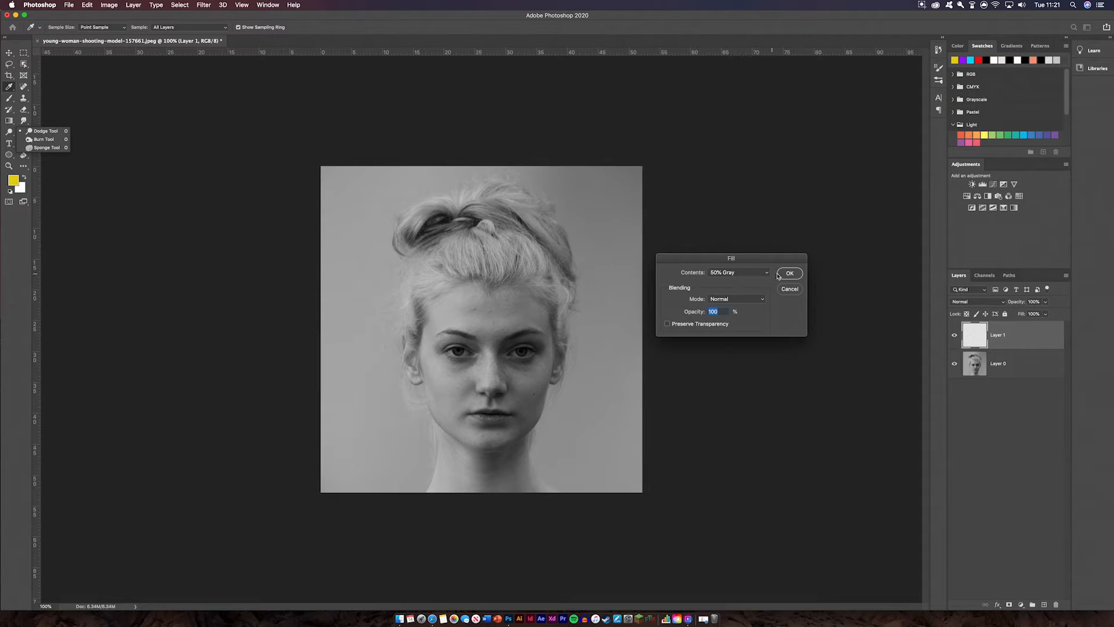
left_click(778, 276)
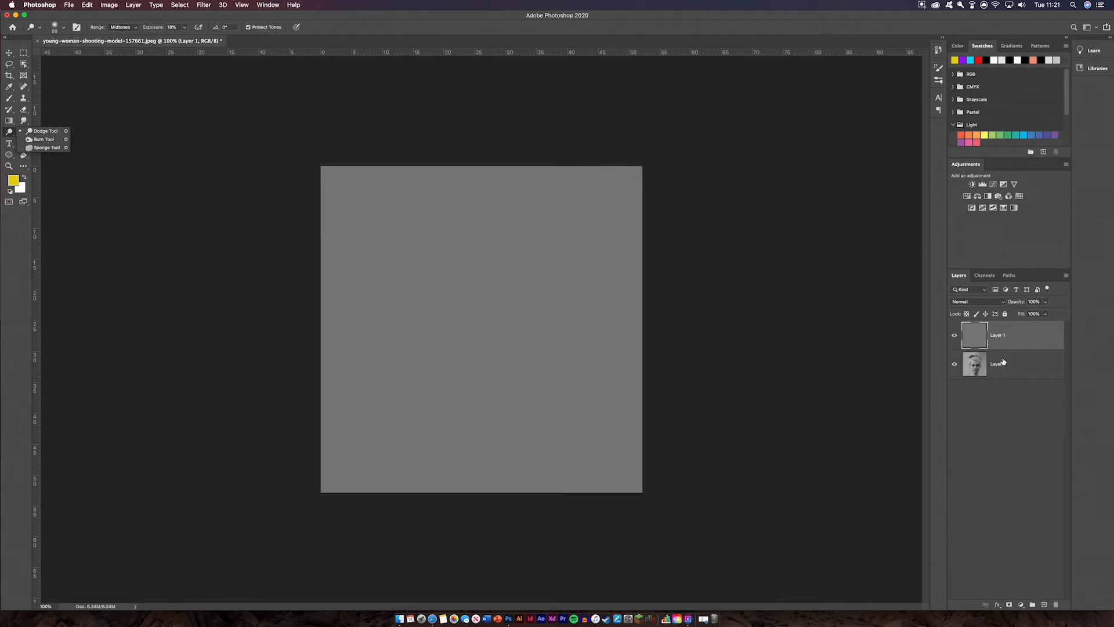
left_click(996, 302)
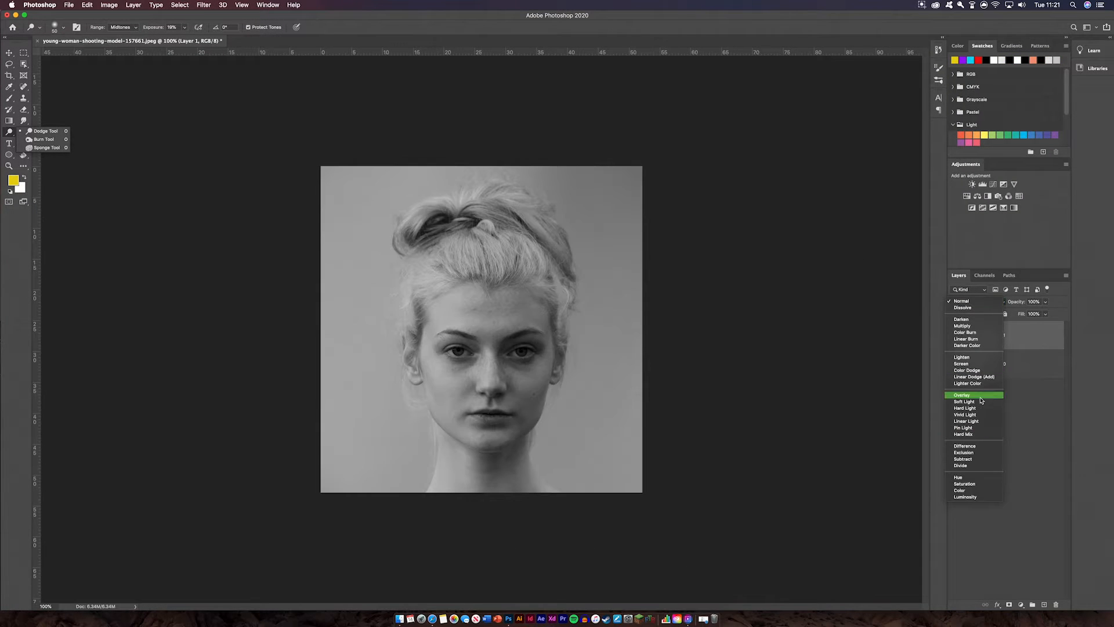
left_click(985, 395)
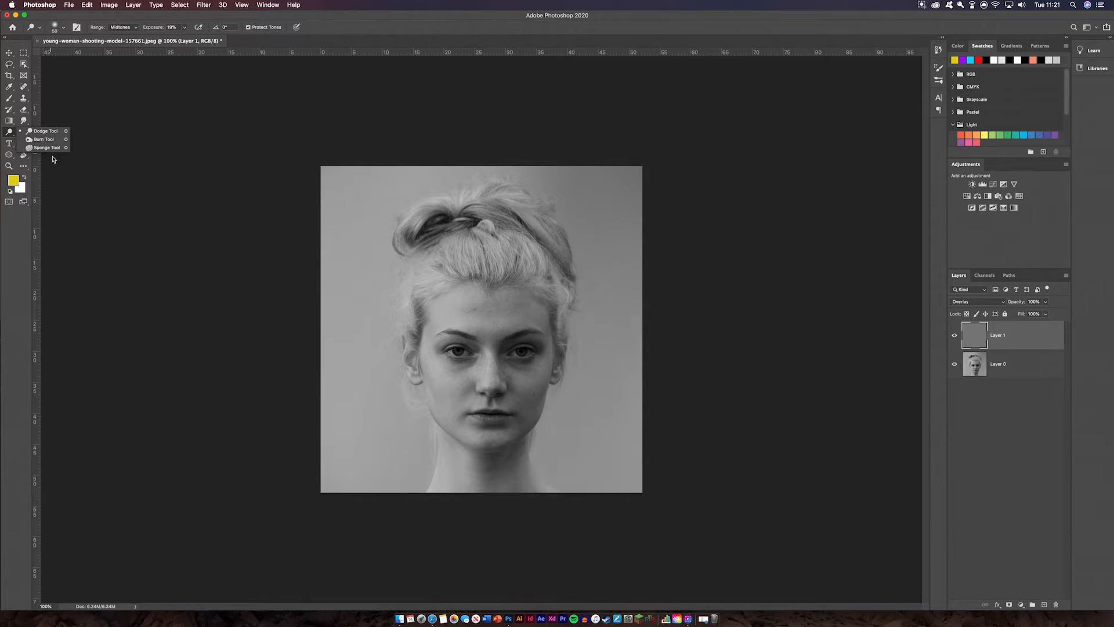
Step: Set up the Burn tool with a smaller brush, Midtones range and 20% exposure for working on the face
left_click(10, 122)
left_click(9, 133)
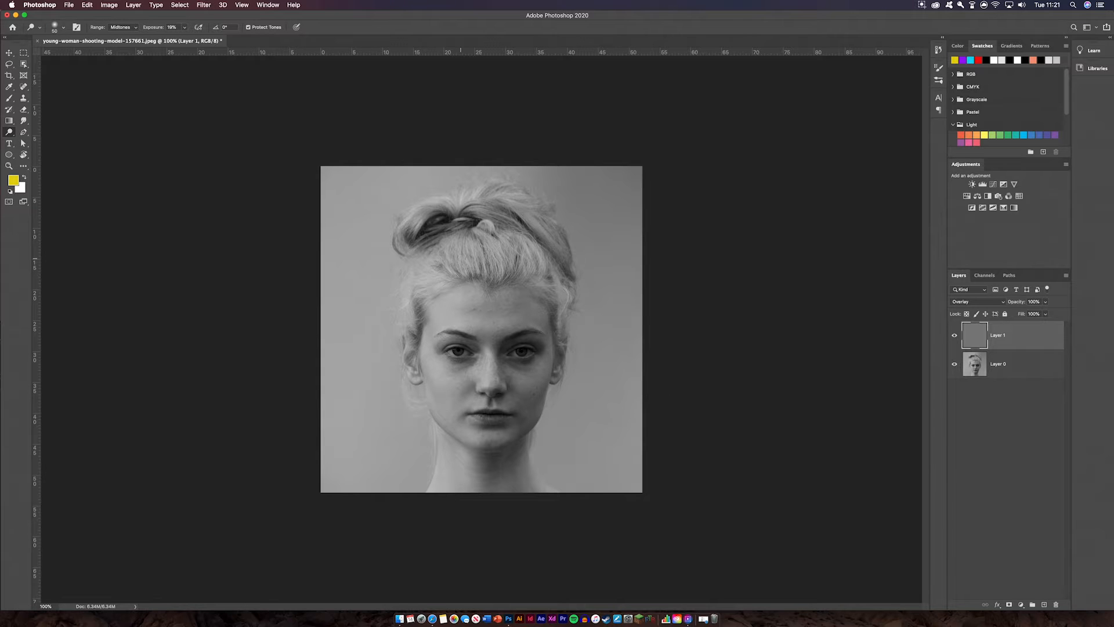
key("super+plus")
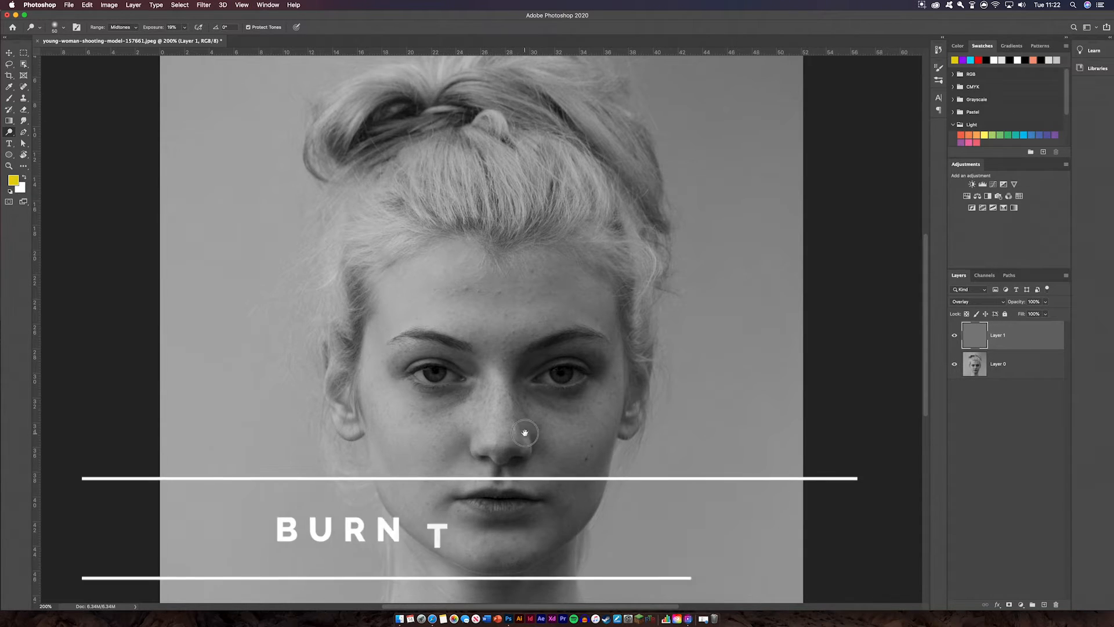
left_click_drag(522, 435, 533, 333)
right_click(10, 133)
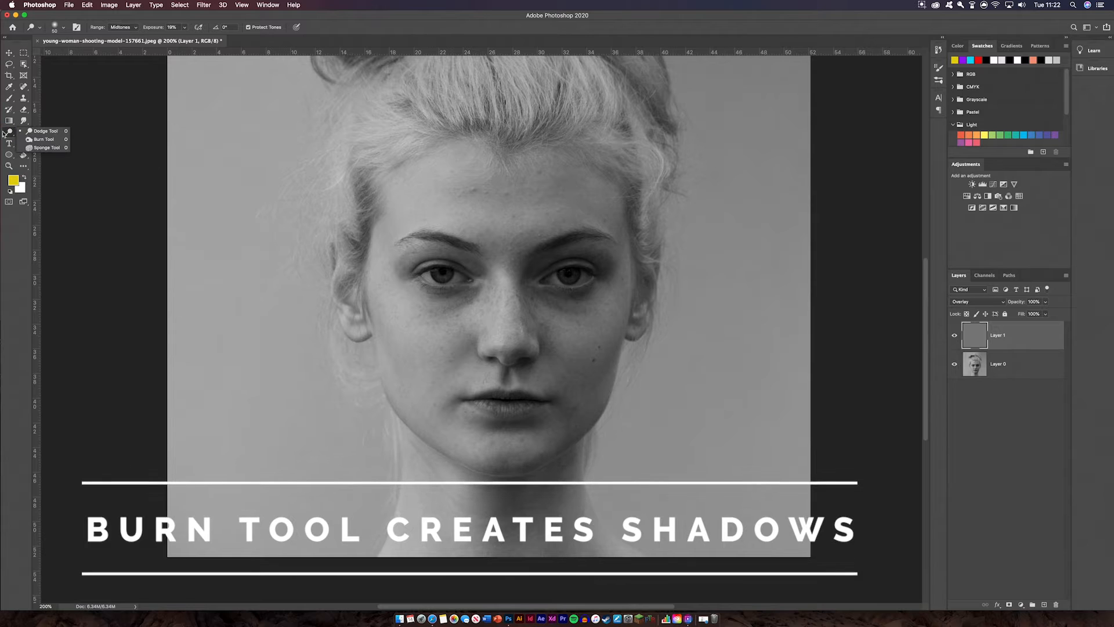
left_click(29, 140)
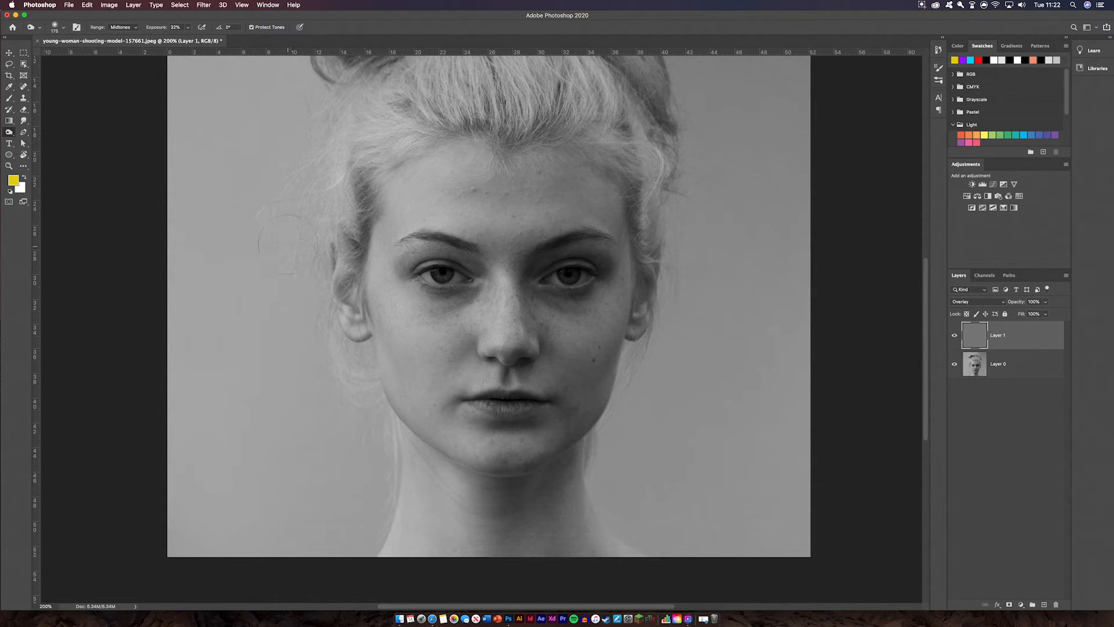
left_click(117, 29)
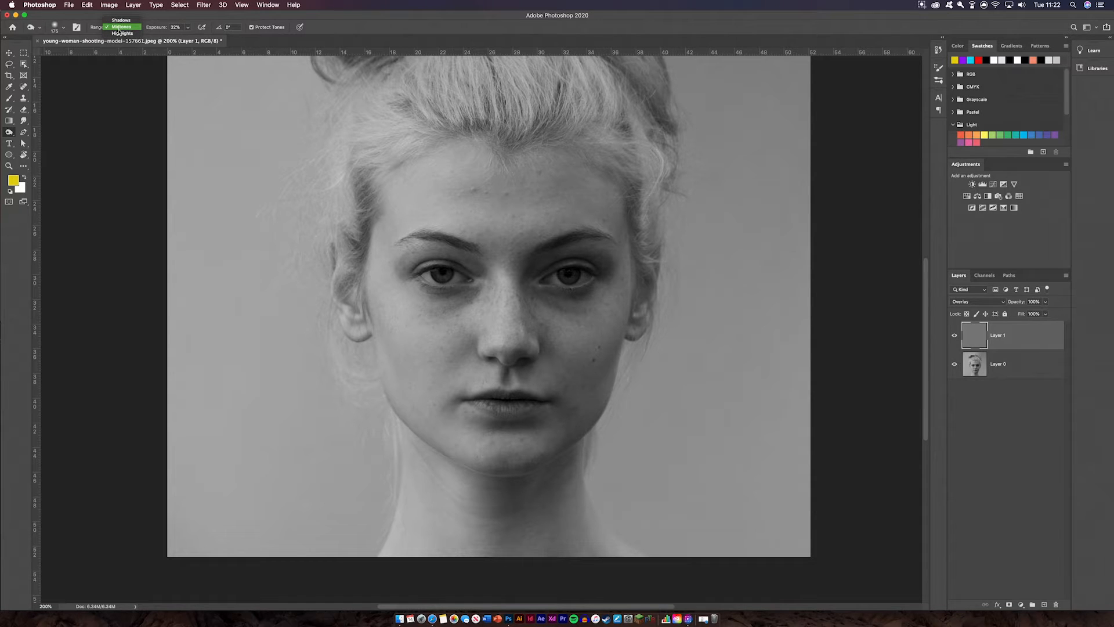
left_click(118, 29)
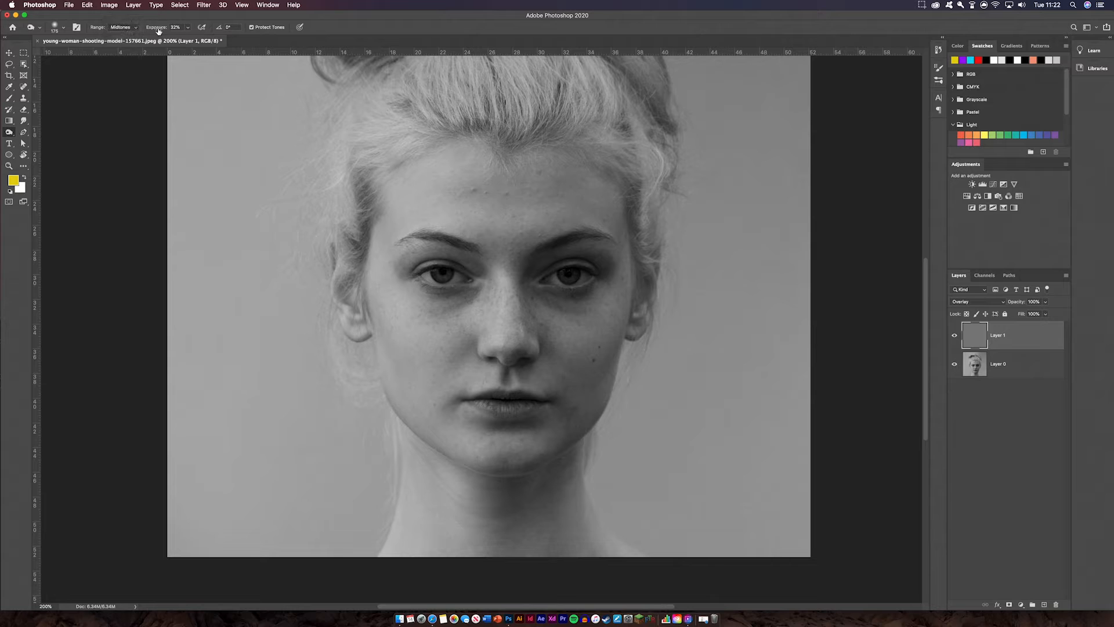
left_click_drag(161, 29, 155, 29)
key("bracketleft")
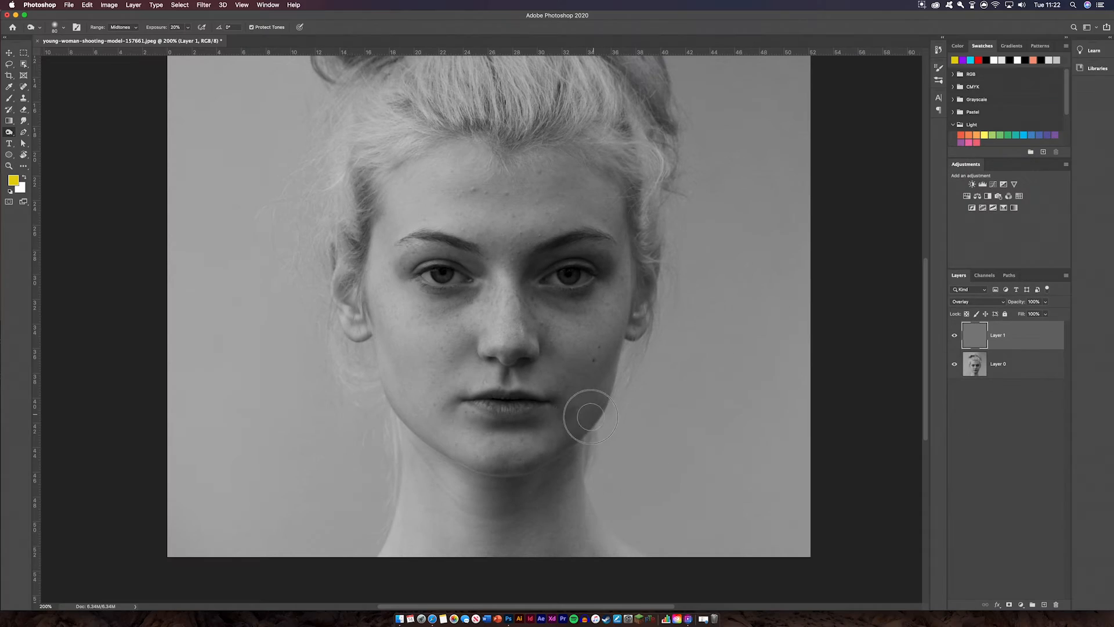
Step: Burn the jawline on the shaded side of the face, then the eyebrow and under-eye area on that side with a smaller brush
left_click_drag(591, 416, 525, 456)
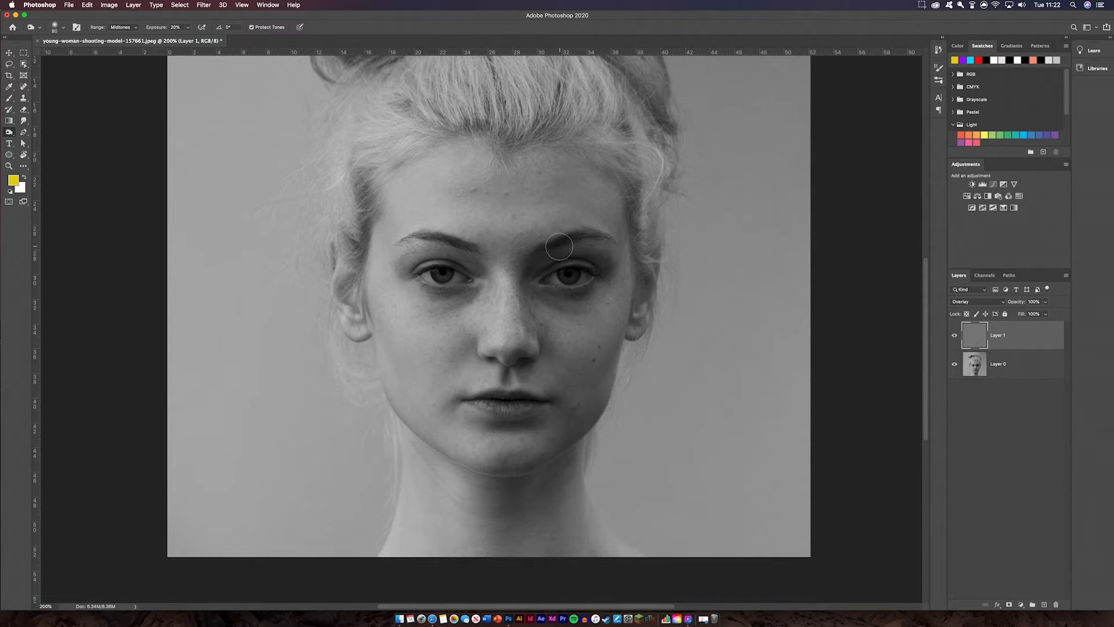
key("bracketleft")
key("bracketleft")
mouse_move(545, 249)
left_mouse_down()
mouse_move(577, 236)
mouse_move(610, 244)
left_mouse_up()
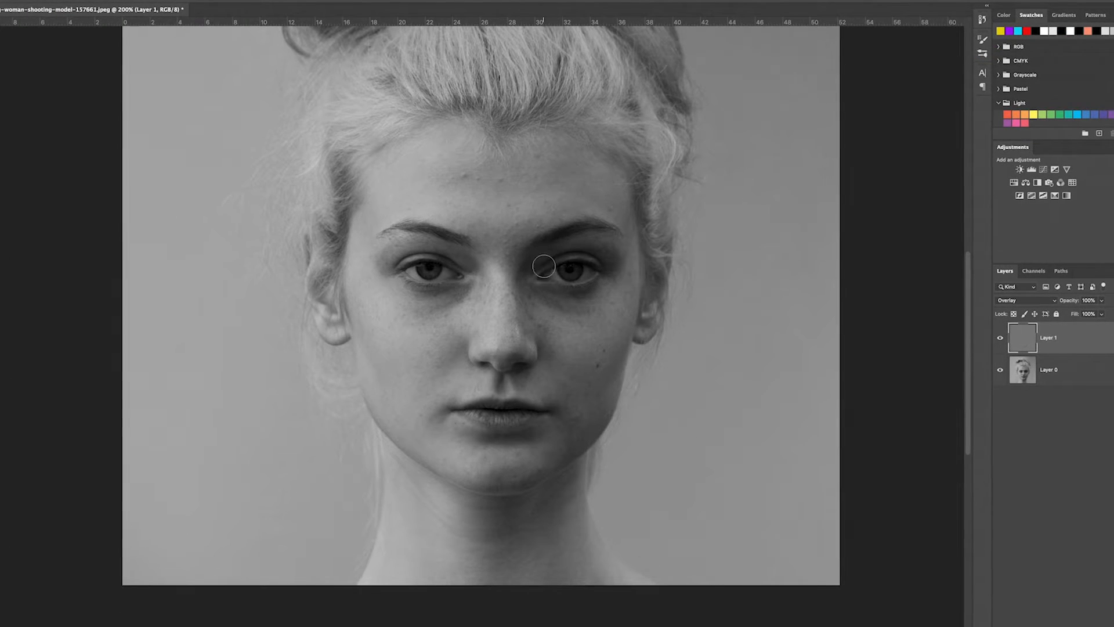
mouse_move(541, 297)
left_mouse_down()
mouse_move(575, 306)
mouse_move(528, 294)
mouse_move(545, 312)
left_mouse_up()
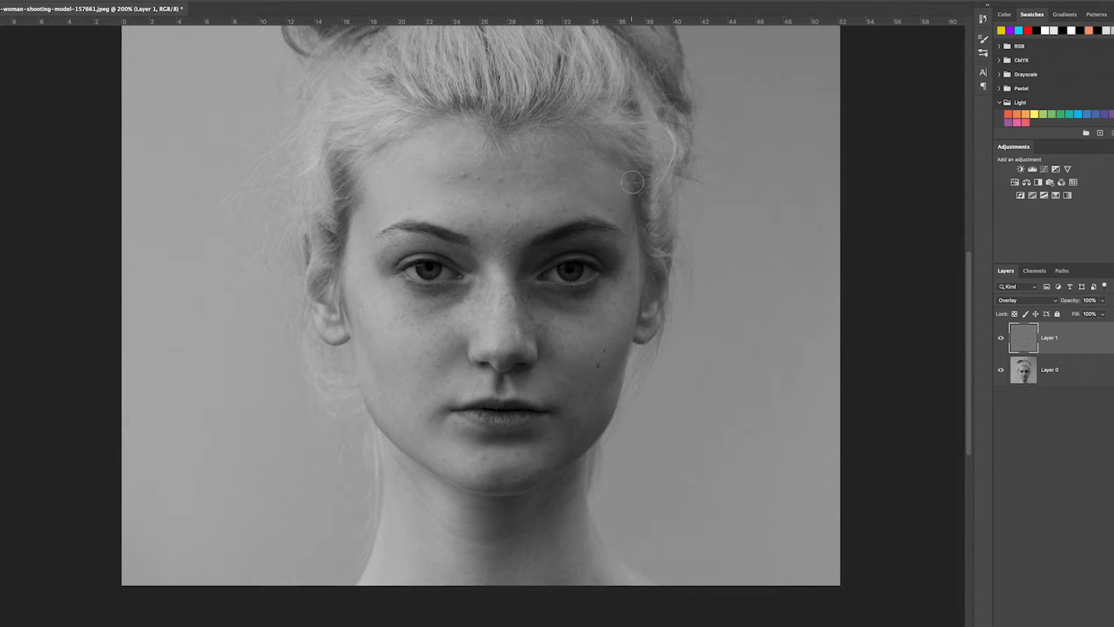
Step: Burn the hairline at the shaded temple and darken both eyebrows
mouse_move(631, 181)
left_mouse_down()
mouse_move(646, 237)
mouse_move(639, 175)
mouse_move(645, 191)
left_mouse_up()
mouse_move(660, 151)
left_mouse_down()
mouse_move(627, 159)
mouse_move(635, 145)
mouse_move(575, 129)
mouse_move(629, 169)
mouse_move(579, 113)
mouse_move(636, 138)
mouse_move(616, 122)
mouse_move(594, 128)
mouse_move(610, 116)
mouse_move(600, 136)
mouse_move(650, 174)
mouse_move(626, 174)
left_mouse_up()
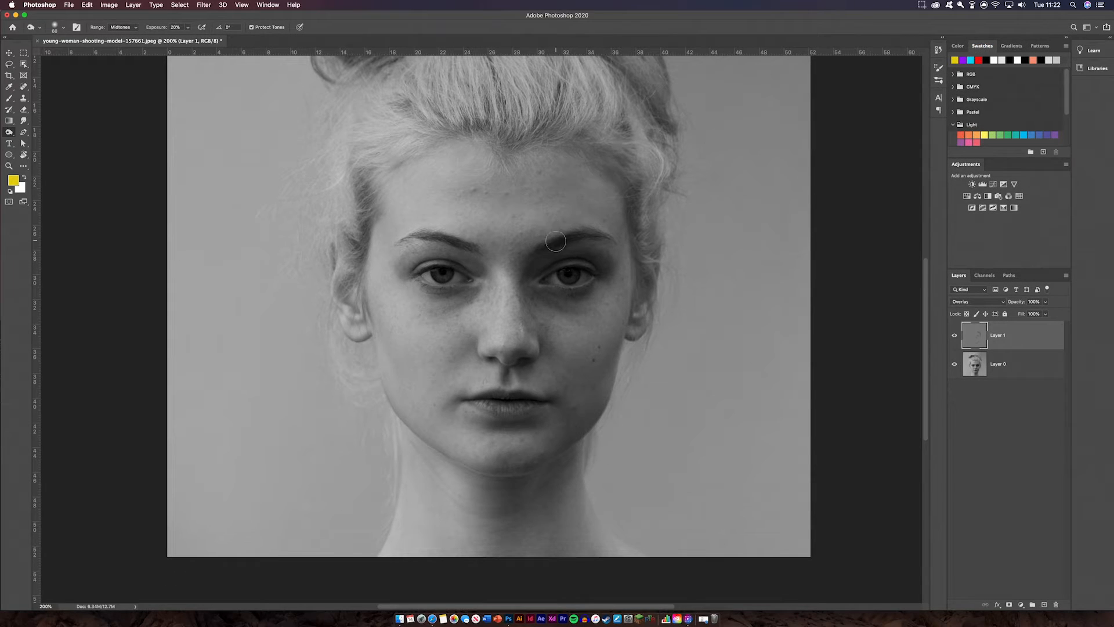
left_click_drag(555, 241, 592, 221)
mouse_move(461, 250)
left_mouse_down()
mouse_move(407, 239)
mouse_move(465, 247)
mouse_move(402, 241)
left_mouse_up()
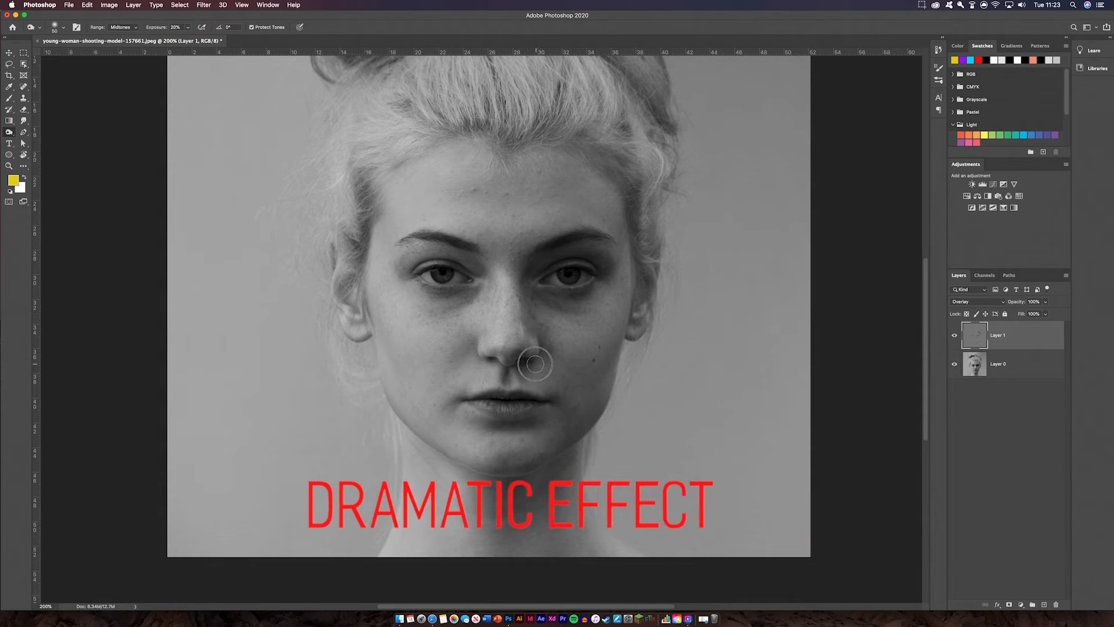
Step: Burn shadows beside the nostril, below the lower lip and down the shaded cheek to the jaw
left_click_drag(542, 364, 526, 377)
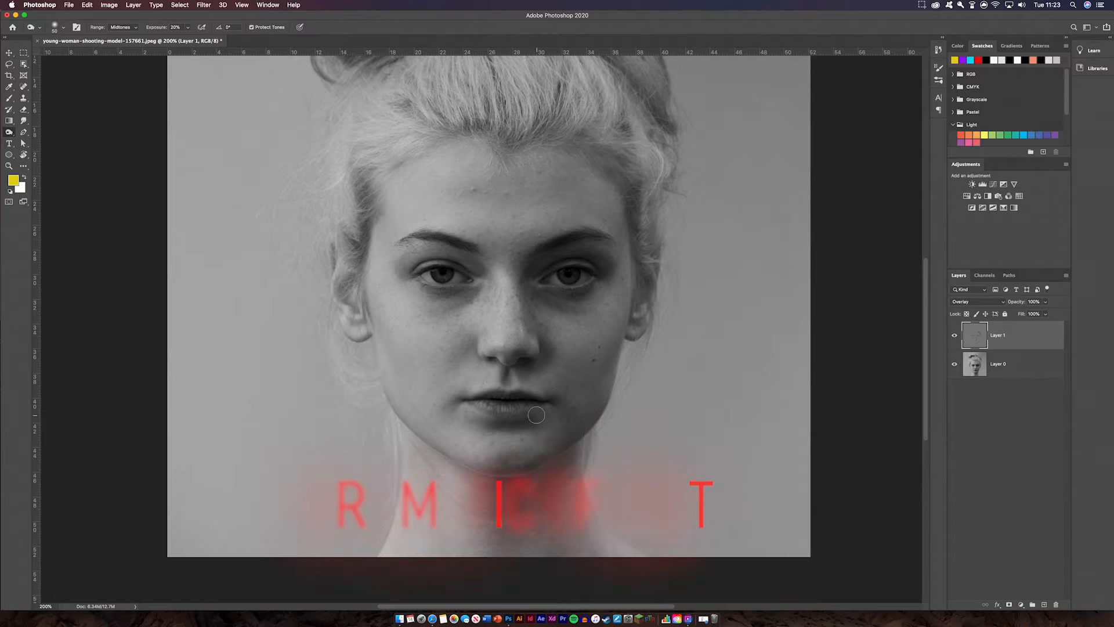
mouse_move(536, 425)
left_mouse_down()
mouse_move(507, 424)
mouse_move(542, 415)
mouse_move(493, 433)
left_mouse_up()
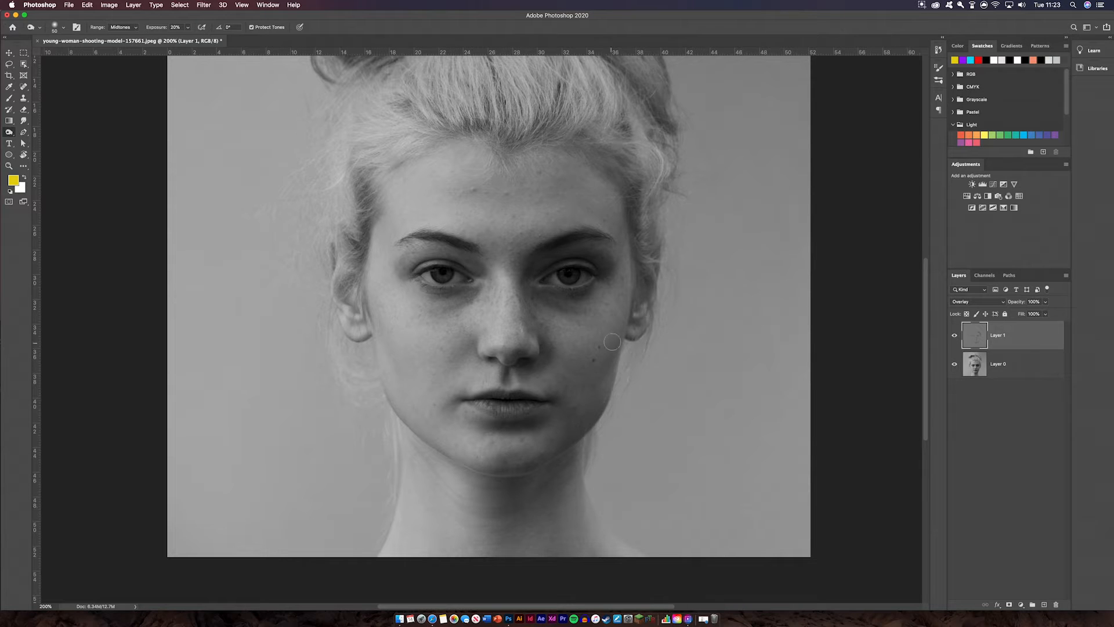
left_click_drag(623, 322, 585, 432)
Step: Toggle the gray overlay layer's visibility to compare the face before and after burning
left_click(954, 336)
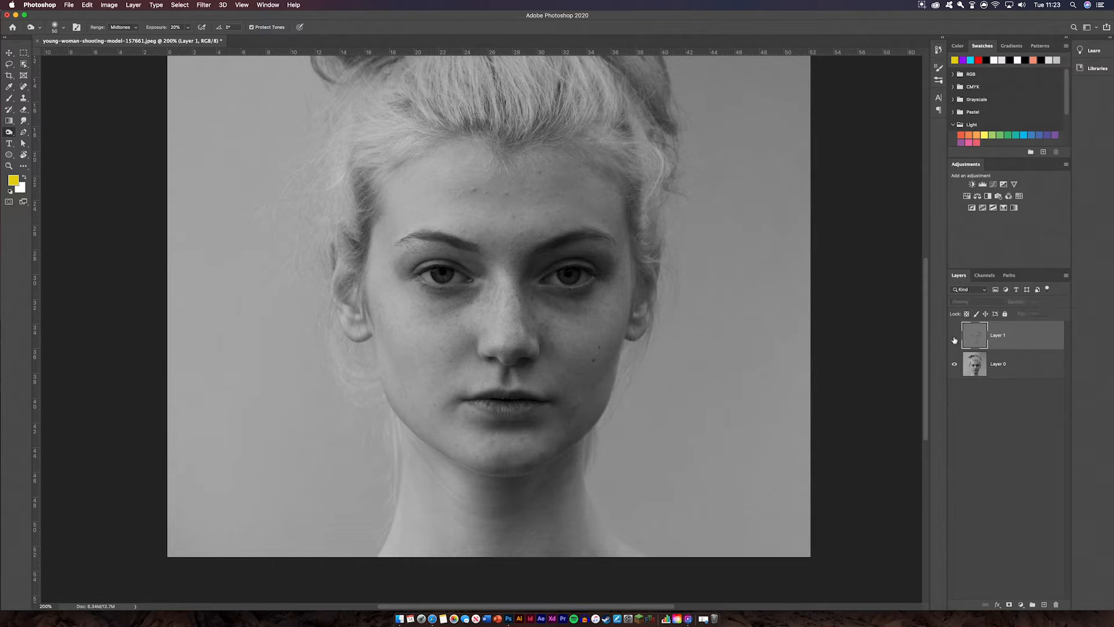
left_click(954, 337)
left_click(954, 336)
left_click(954, 337)
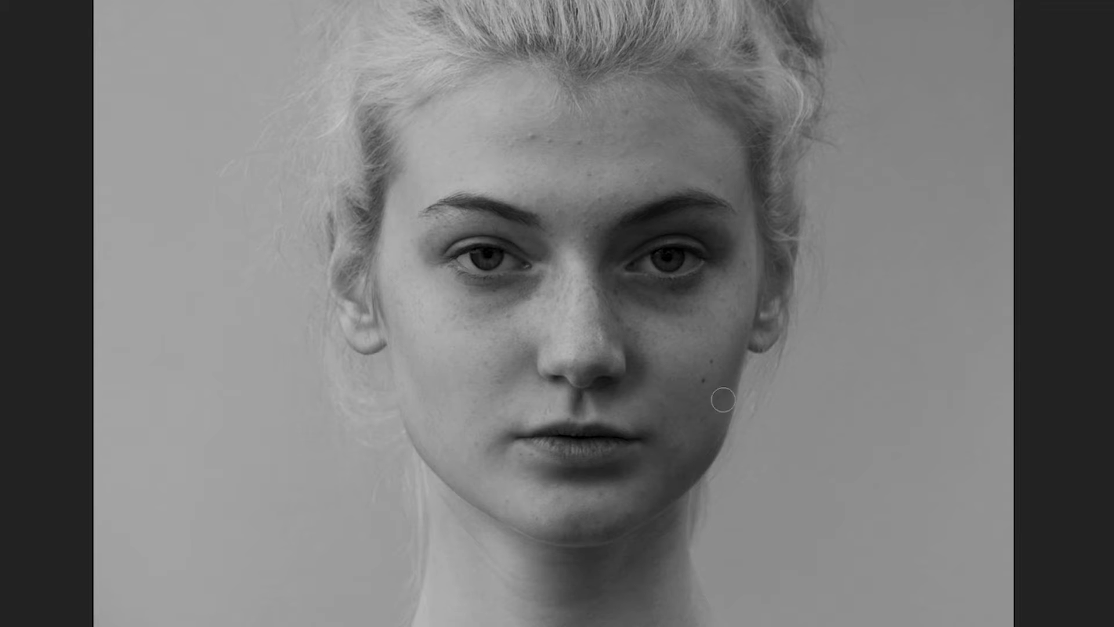
Step: Burn the neck beneath the chin and along the shaded side of the jaw
left_click_drag(675, 515, 601, 554)
left_click_drag(683, 504, 680, 599)
left_click_drag(650, 572, 658, 588)
mouse_move(669, 557)
left_mouse_down()
mouse_move(680, 599)
mouse_move(606, 573)
left_mouse_up()
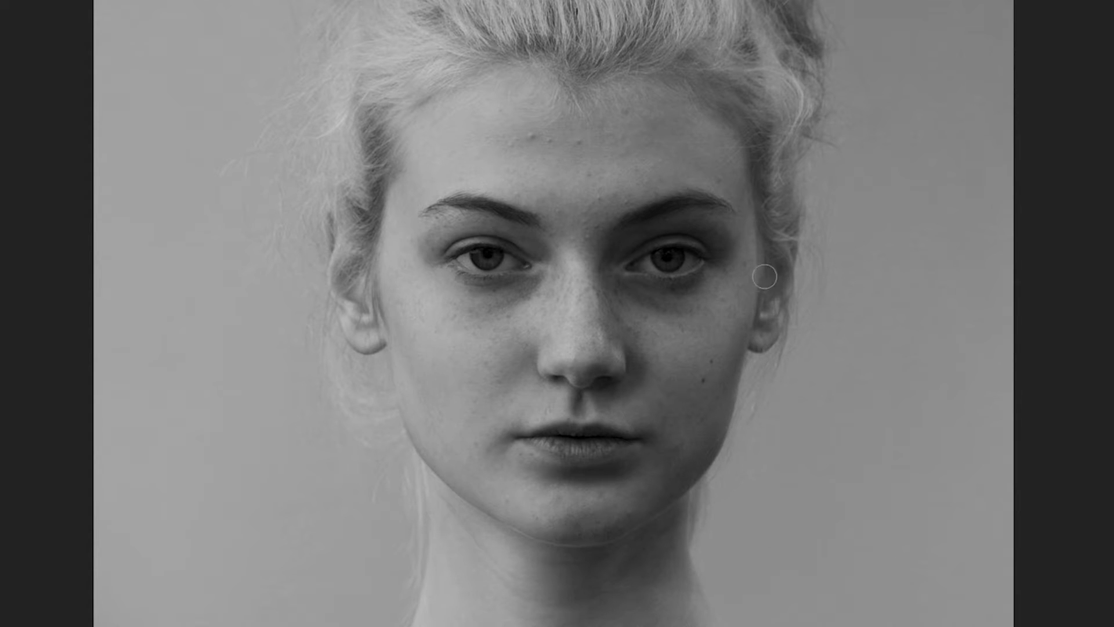
Step: Burn the dark strands of the hair bun and the hair down the shaded side of the head
left_click_drag(642, 62, 639, 216)
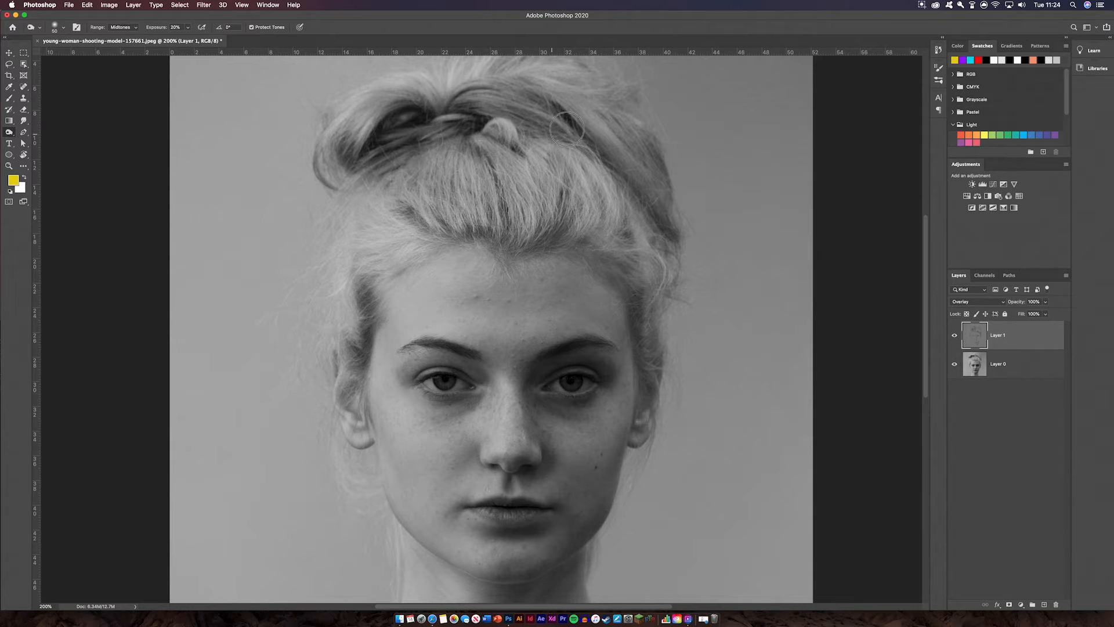
mouse_move(566, 129)
left_mouse_down()
mouse_move(480, 114)
mouse_move(533, 96)
mouse_move(462, 100)
left_mouse_up()
left_click_drag(598, 135, 677, 226)
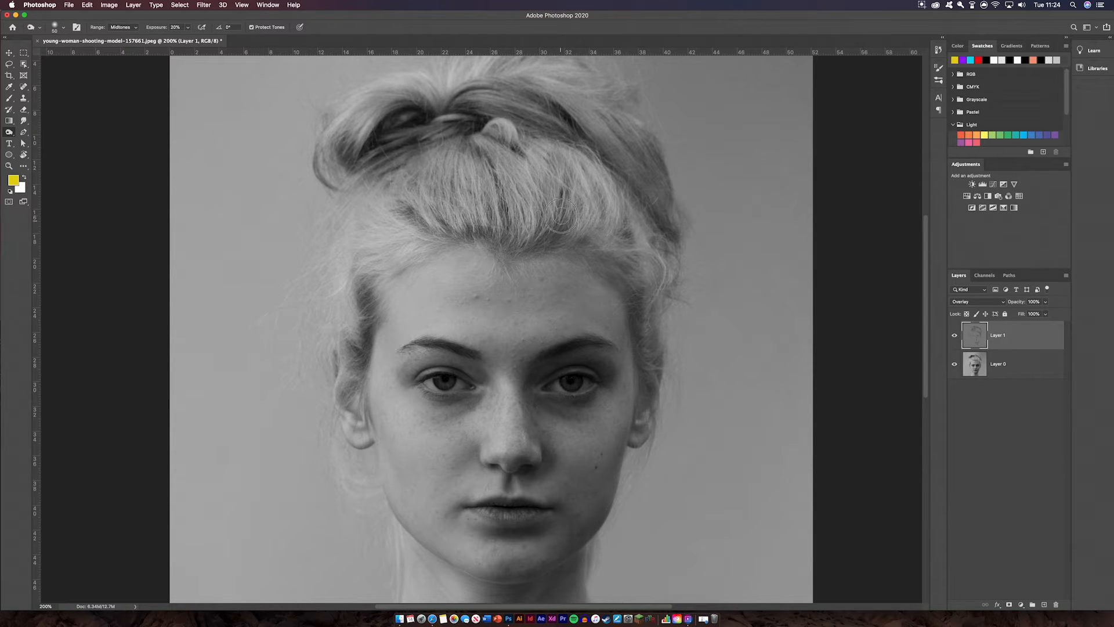
Step: Compare the portrait with and without the gray overlay layer and view the whole image
left_click(952, 336)
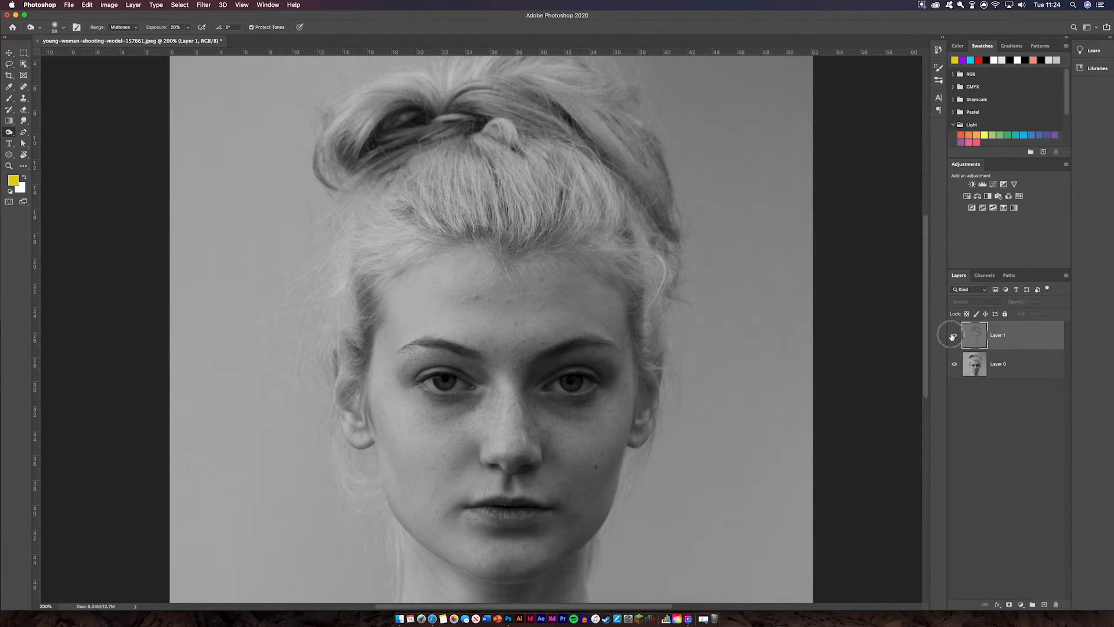
left_click(953, 336)
key("super+minus")
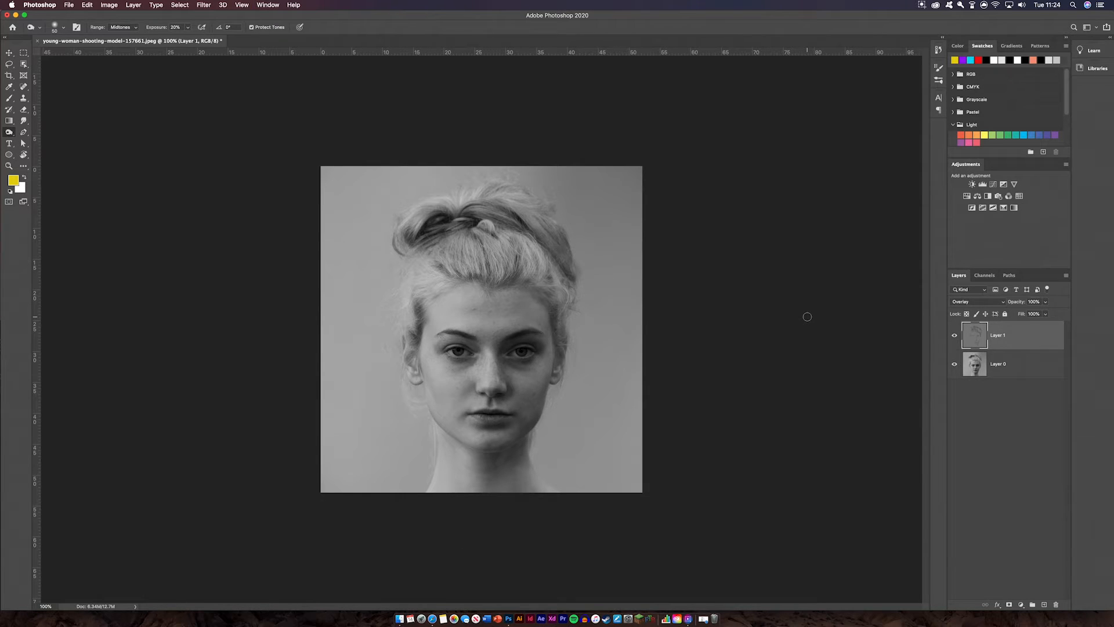
Step: Set the Burn tool's range to Shadows and darken the neck under the chin and the shaded side of the nose
key("super+plus")
left_click_drag(665, 346, 664, 289)
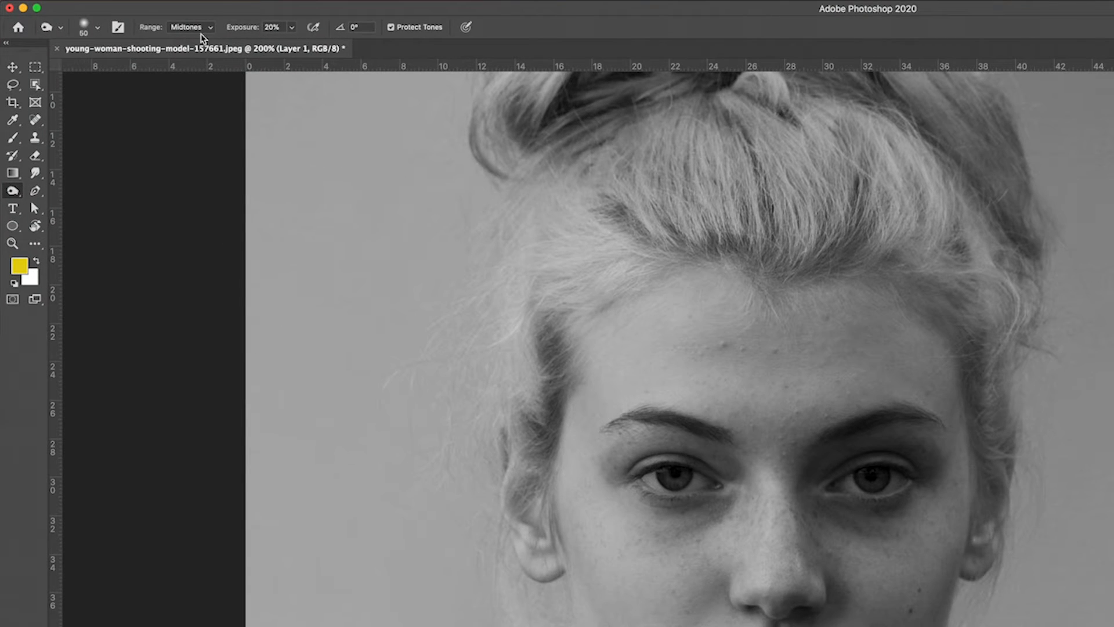
left_click(198, 28)
left_click(186, 11)
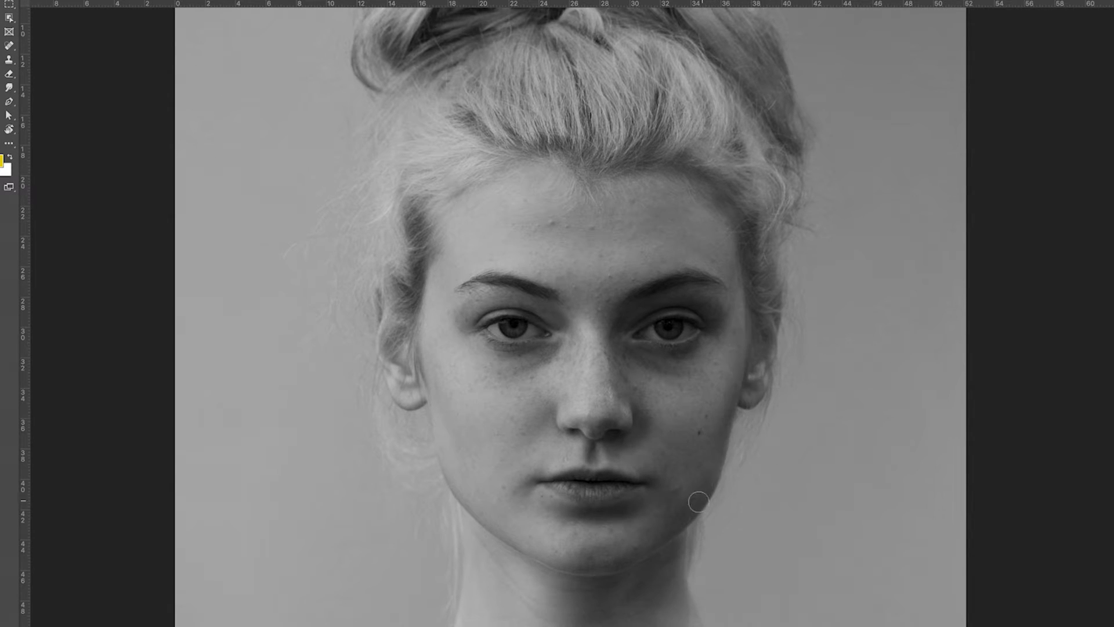
mouse_move(613, 579)
left_mouse_down()
mouse_move(560, 585)
mouse_move(639, 575)
mouse_move(576, 609)
mouse_move(567, 603)
mouse_move(615, 610)
mouse_move(639, 597)
mouse_move(604, 600)
left_mouse_up()
mouse_move(637, 385)
left_mouse_down()
mouse_move(661, 390)
mouse_move(638, 373)
mouse_move(636, 396)
left_mouse_up()
Step: Burn the eyelid and under-eye shadows on the lit side of the face and the hair above that ear
mouse_move(554, 348)
left_mouse_down()
mouse_move(511, 368)
mouse_move(573, 349)
mouse_move(542, 347)
left_mouse_up()
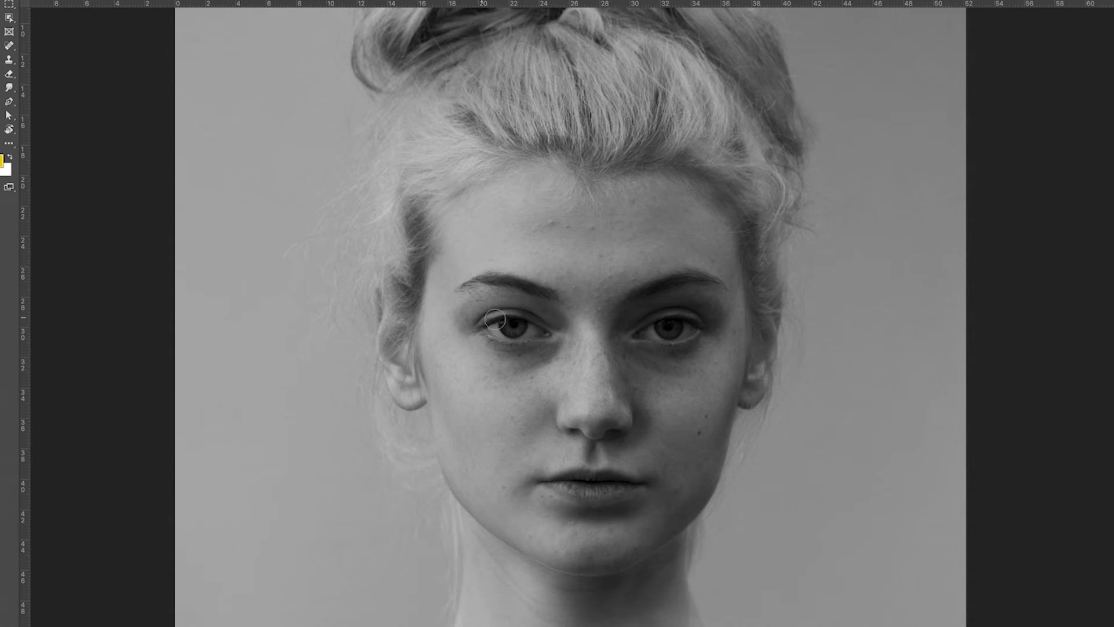
left_click_drag(522, 294, 487, 301)
left_click_drag(532, 345, 470, 330)
mouse_move(386, 290)
left_mouse_down()
mouse_move(380, 223)
mouse_move(392, 220)
mouse_move(409, 246)
left_mouse_up()
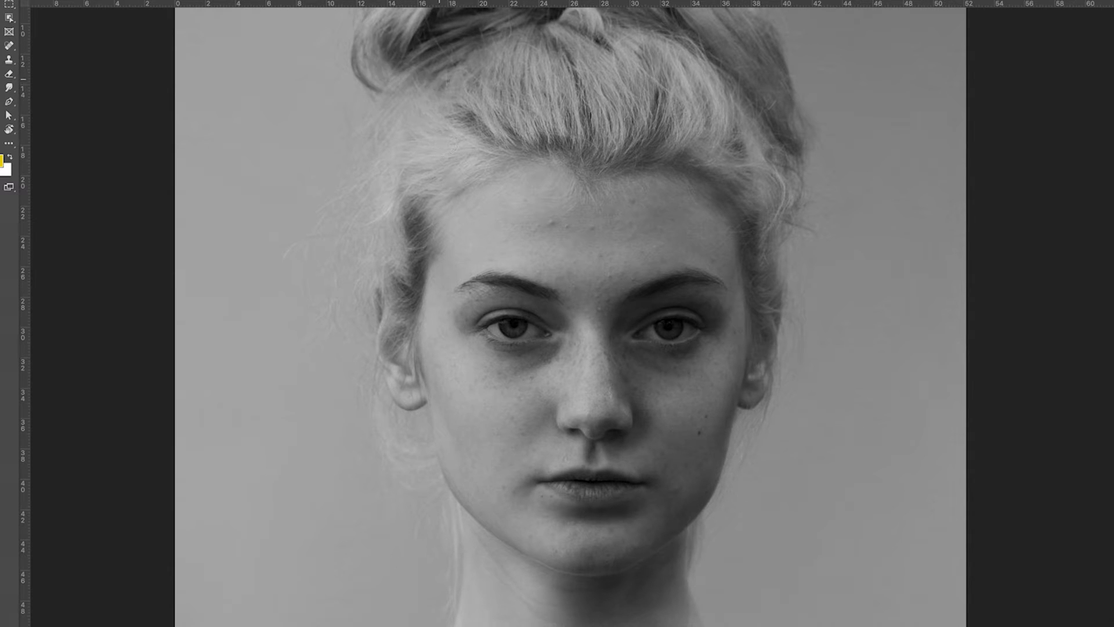
Step: Burn the hair on the shaded side of the bun and head with a larger brush
scroll(444, 57, "up", 5)
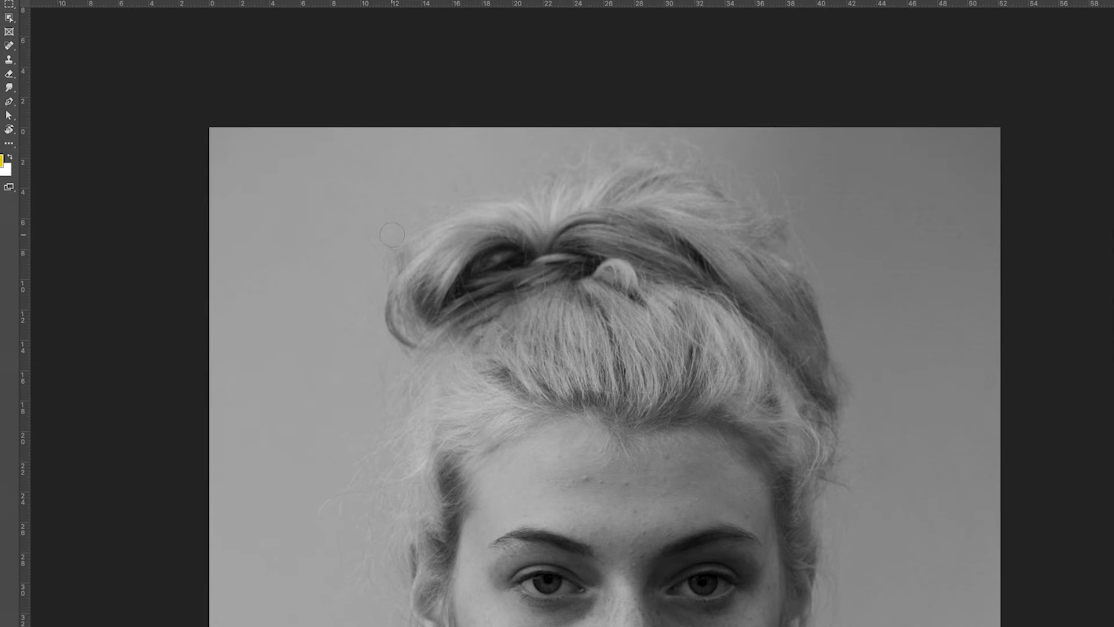
key("bracketright")
key("bracketright")
key("bracketright")
key("bracketright")
key("bracketright")
key("bracketright")
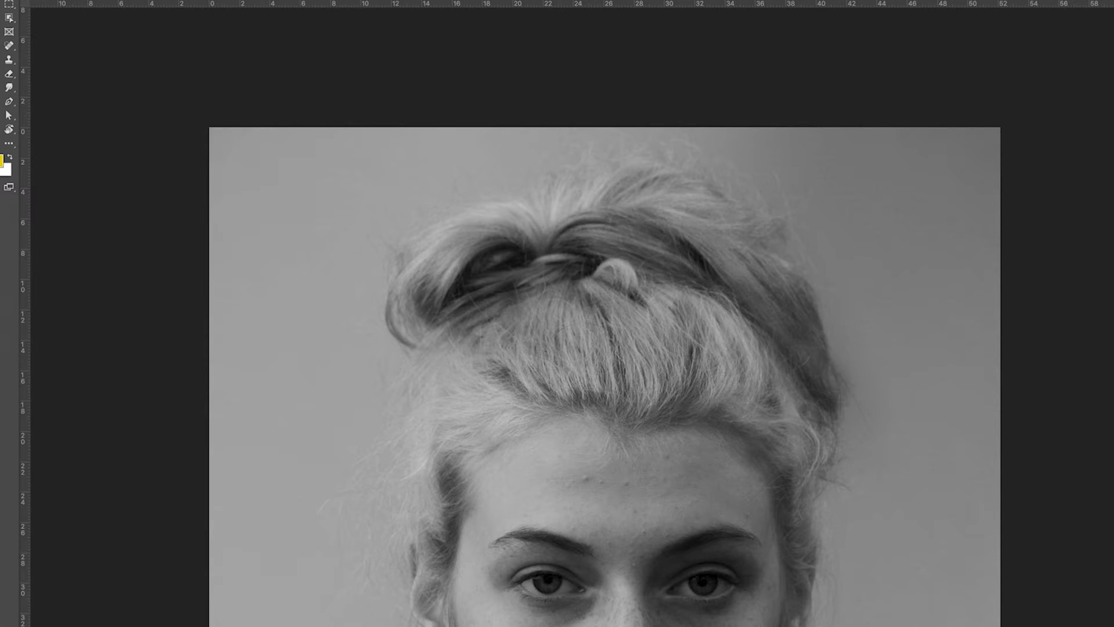
Step: Burn the shaded cheek and jaw, and reduce the brush to 40 for the area around the ear
scroll(777, 559, "down", 10)
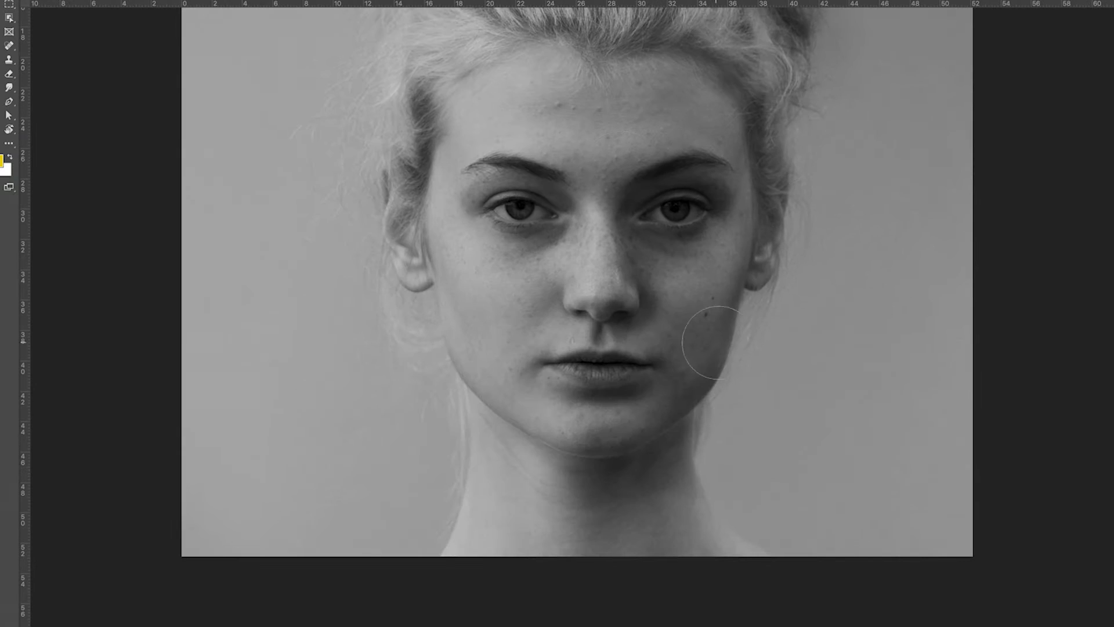
key("bracketleft")
key("bracketleft")
key("bracketleft")
key("bracketleft")
key("bracketleft")
key("bracketleft")
key("bracketleft")
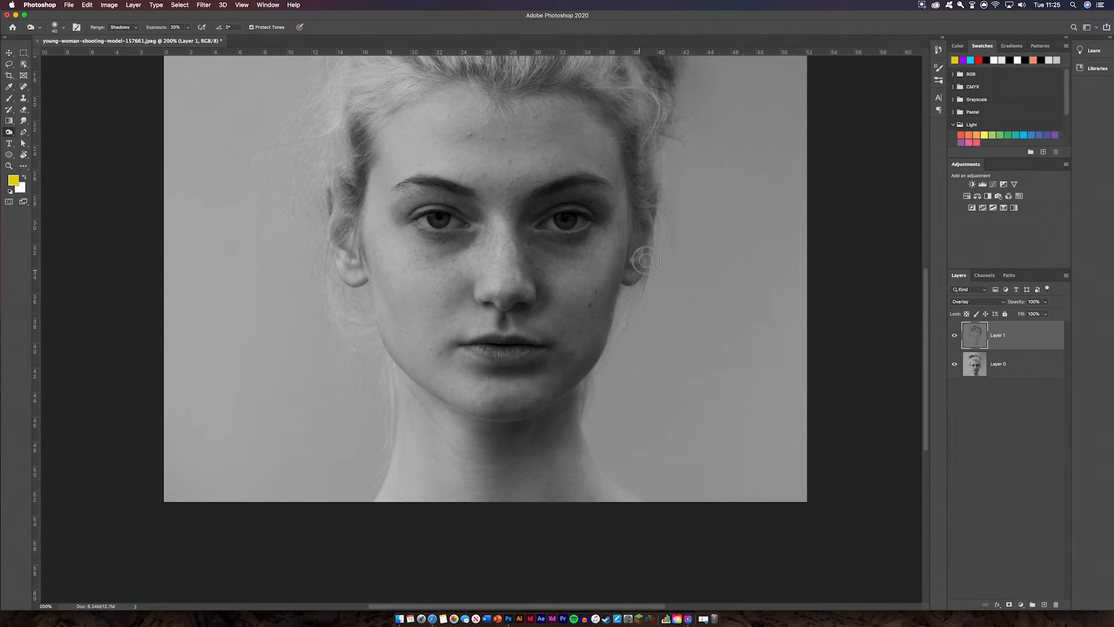
Step: Set the Burn tool's range to Highlights
left_click(121, 27)
left_click(122, 44)
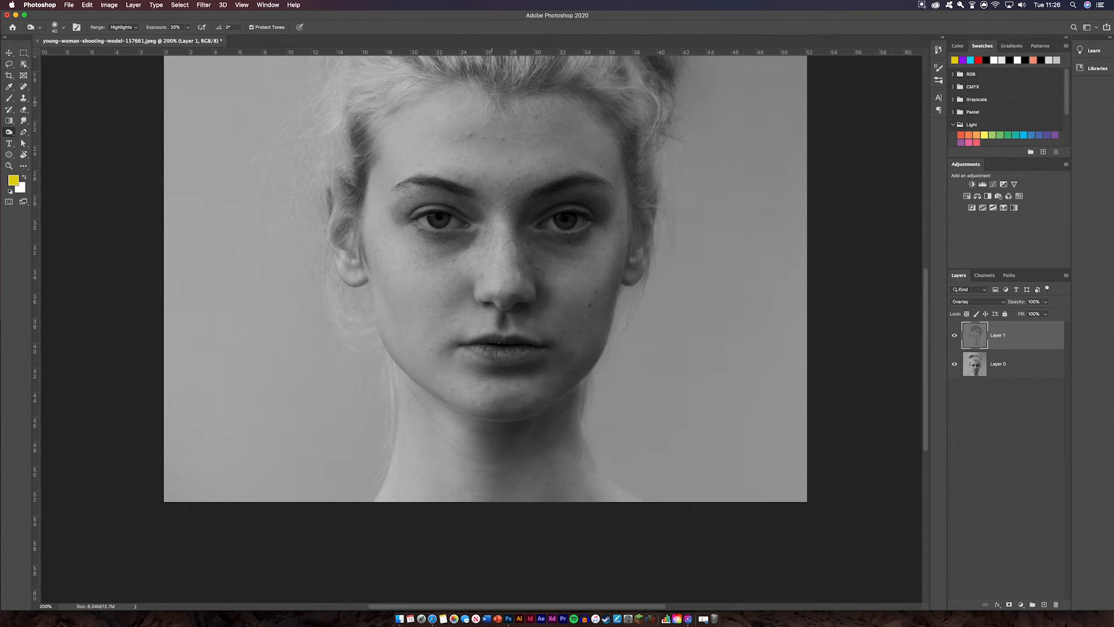
left_click_drag(506, 96, 534, 261)
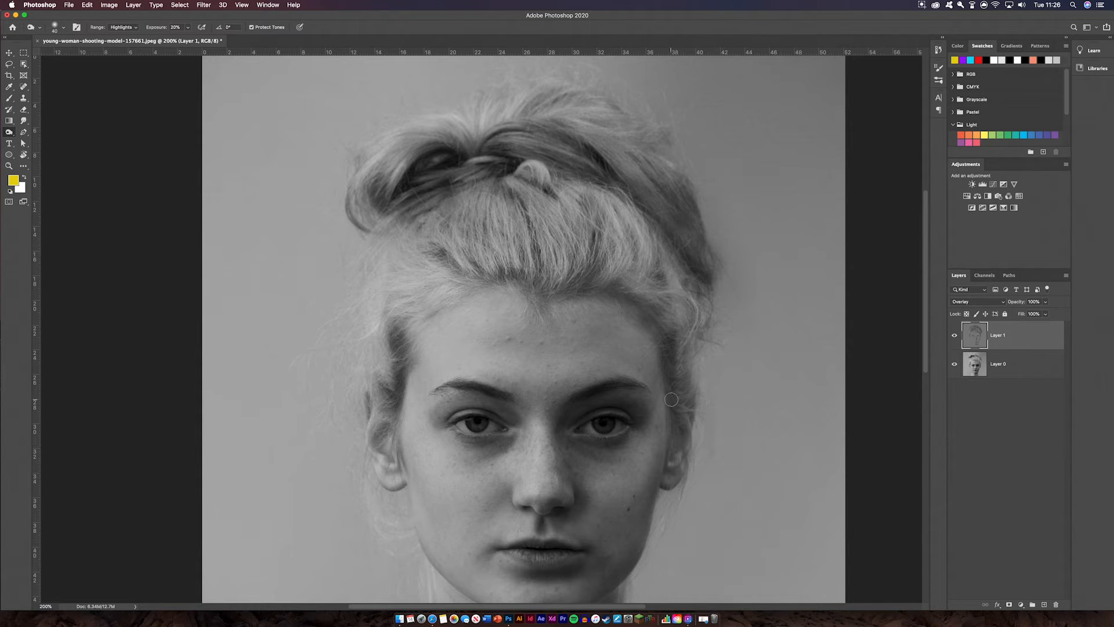
left_click_drag(607, 499, 625, 370)
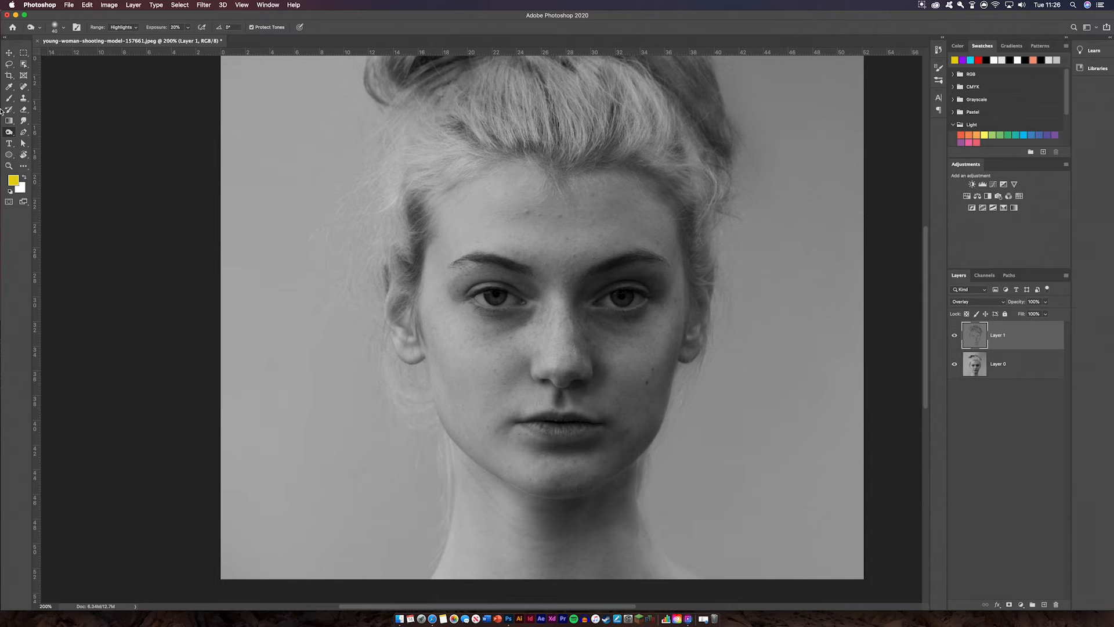
Step: Compare the portrait with and without the burned gray overlay layer
left_click(954, 336)
left_click(955, 335)
left_click(954, 336)
left_click(954, 336)
Step: Switch to the Dodge tool with the Midtones range and 24% exposure
left_click(10, 134)
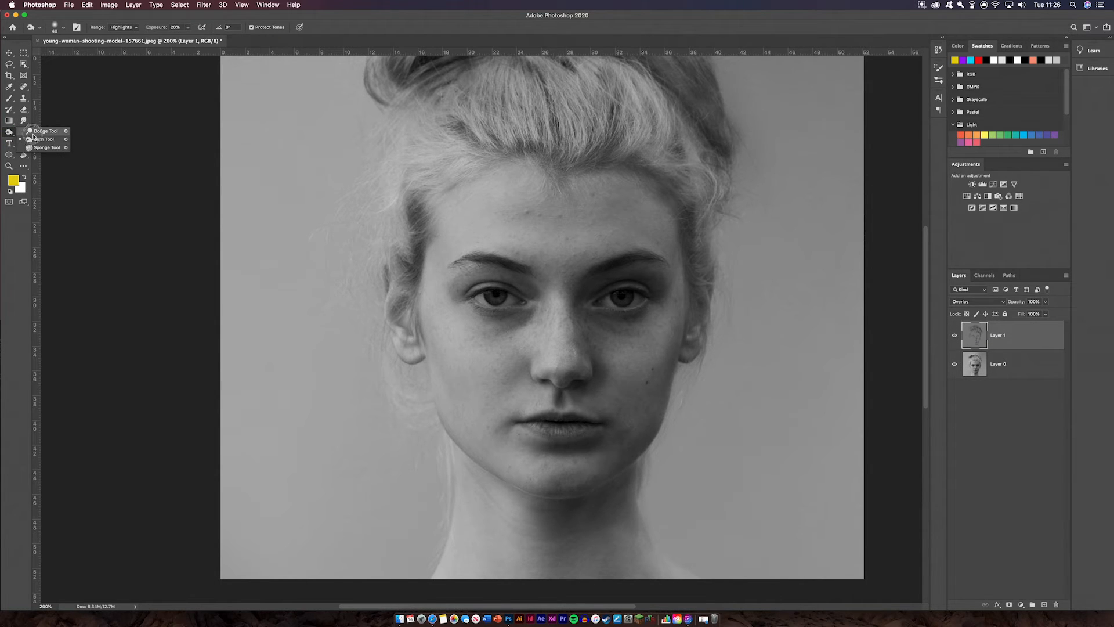
left_click(34, 139)
left_click(159, 29)
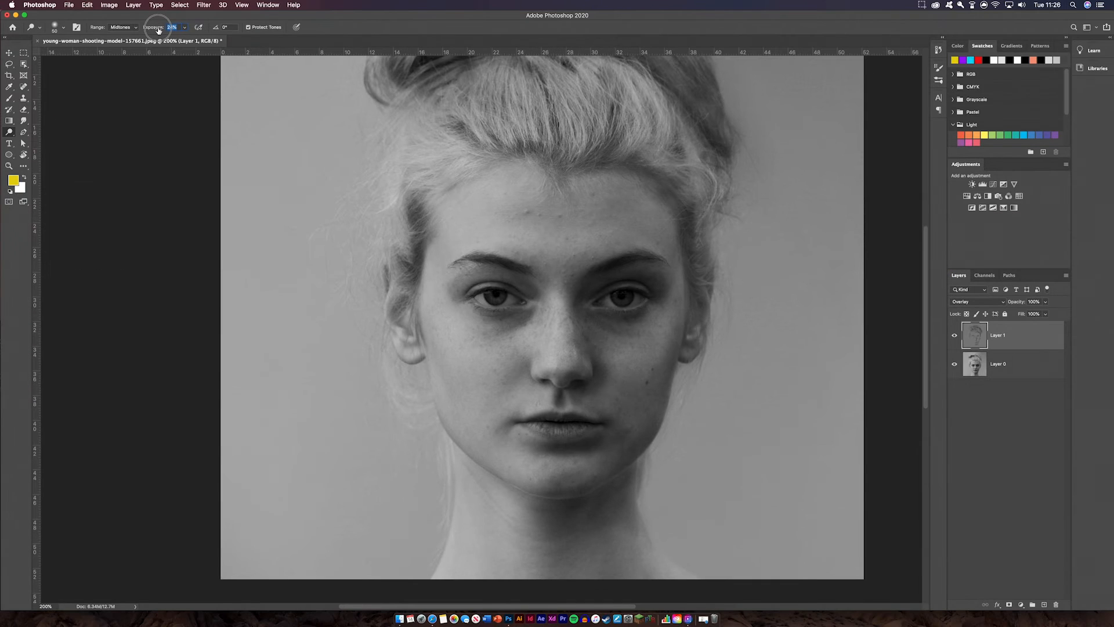
left_click(63, 28)
left_click(63, 28)
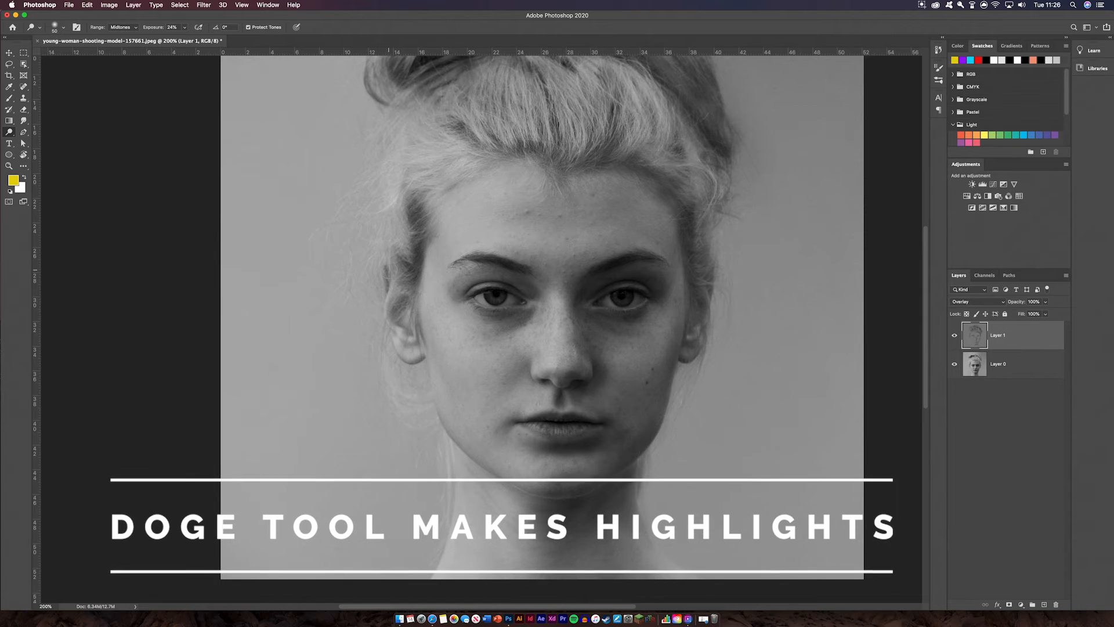
scroll(552, 246, "up", 3)
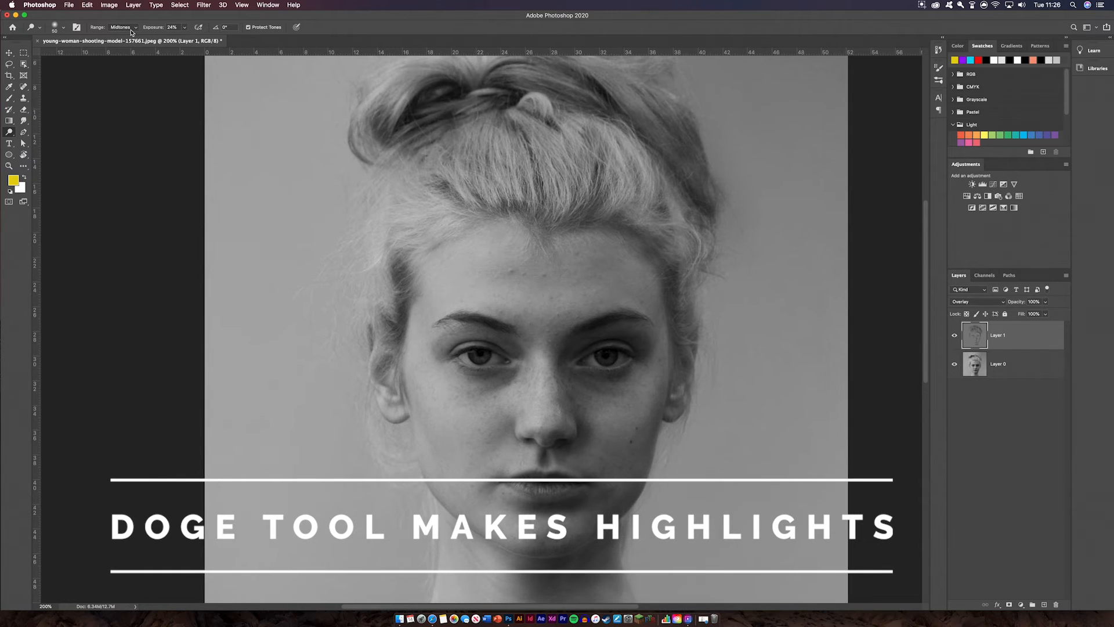
left_click(130, 30)
left_click(131, 29)
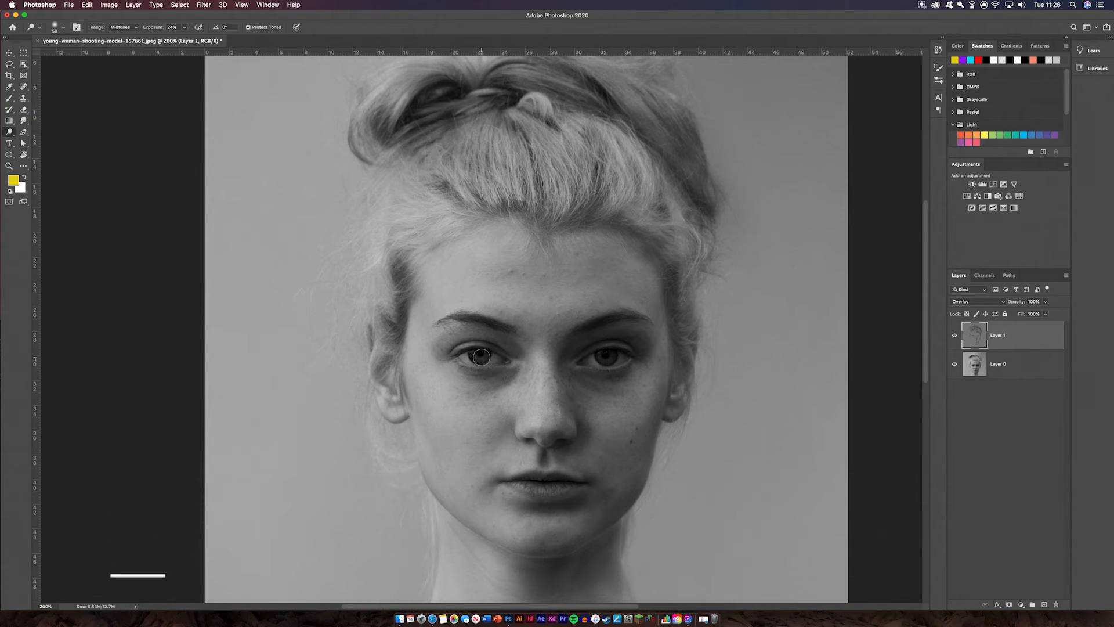
Step: Dodge the irises of both eyes, the lower lip and the highlights of both ears
left_click(475, 354)
left_click(483, 354)
left_click(603, 355)
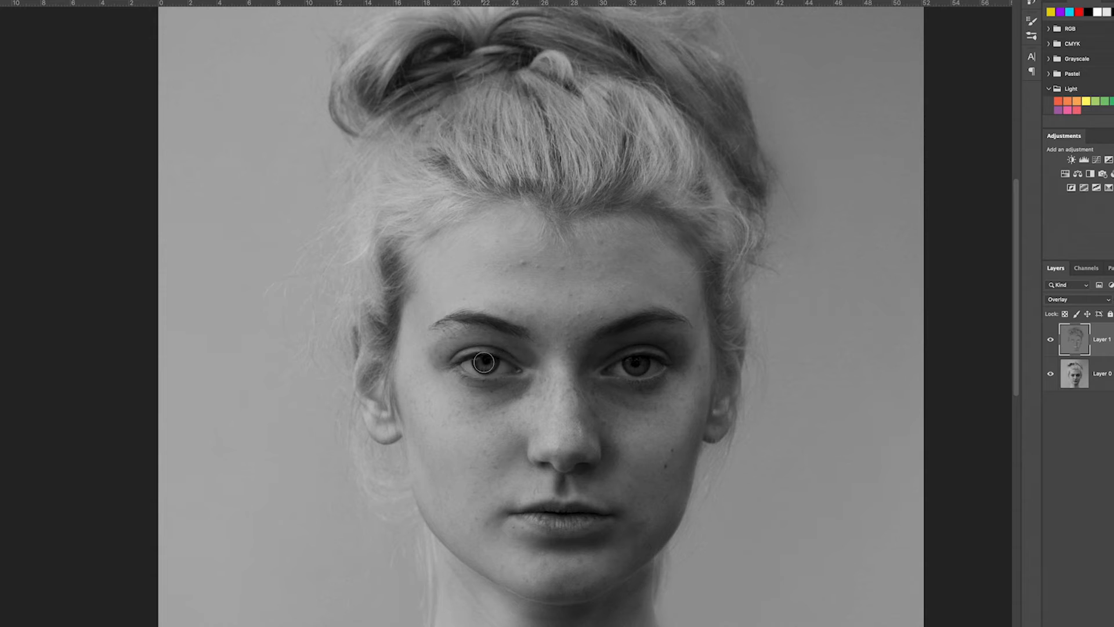
left_click(638, 362)
left_click_drag(535, 514, 600, 536)
left_click_drag(720, 409, 721, 393)
left_click_drag(370, 376, 380, 422)
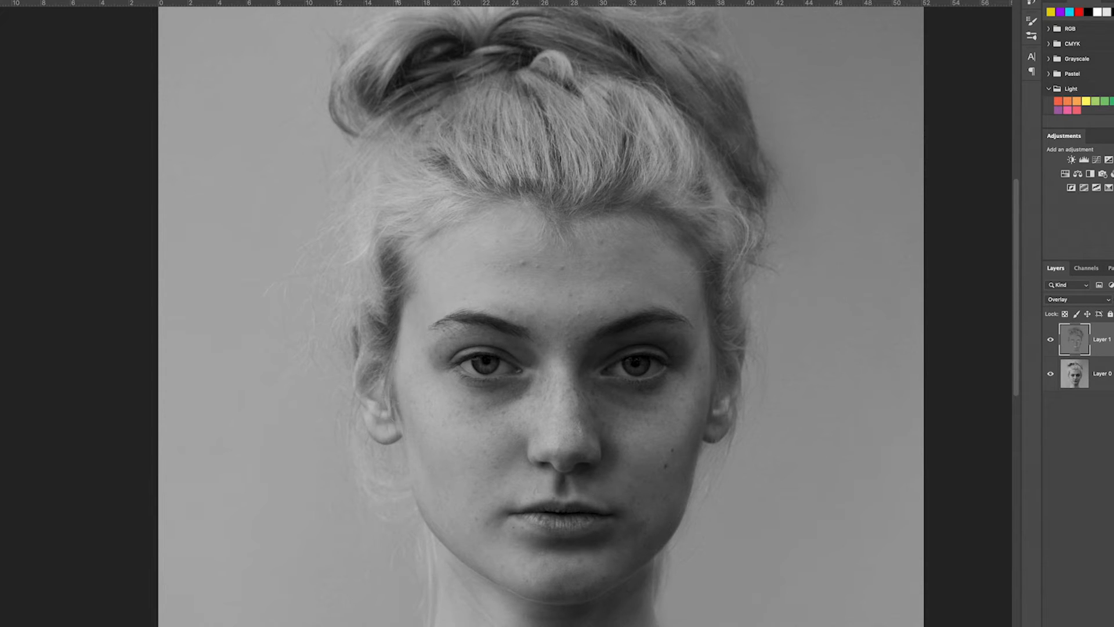
Step: Dodge the eyelid, under-eye area and brow on the lit side of the face with a slightly larger brush
key("bracketright")
key("bracketright")
key("bracketright")
key("bracketright")
mouse_move(514, 346)
left_mouse_down()
mouse_move(459, 333)
mouse_move(437, 369)
left_mouse_up()
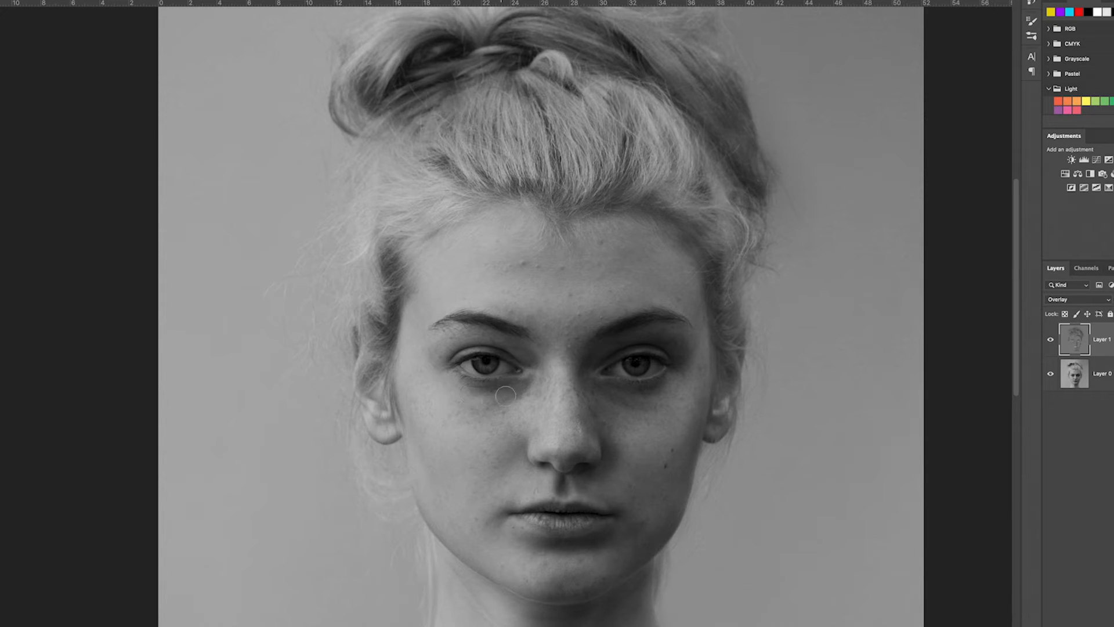
left_click_drag(476, 406, 523, 393)
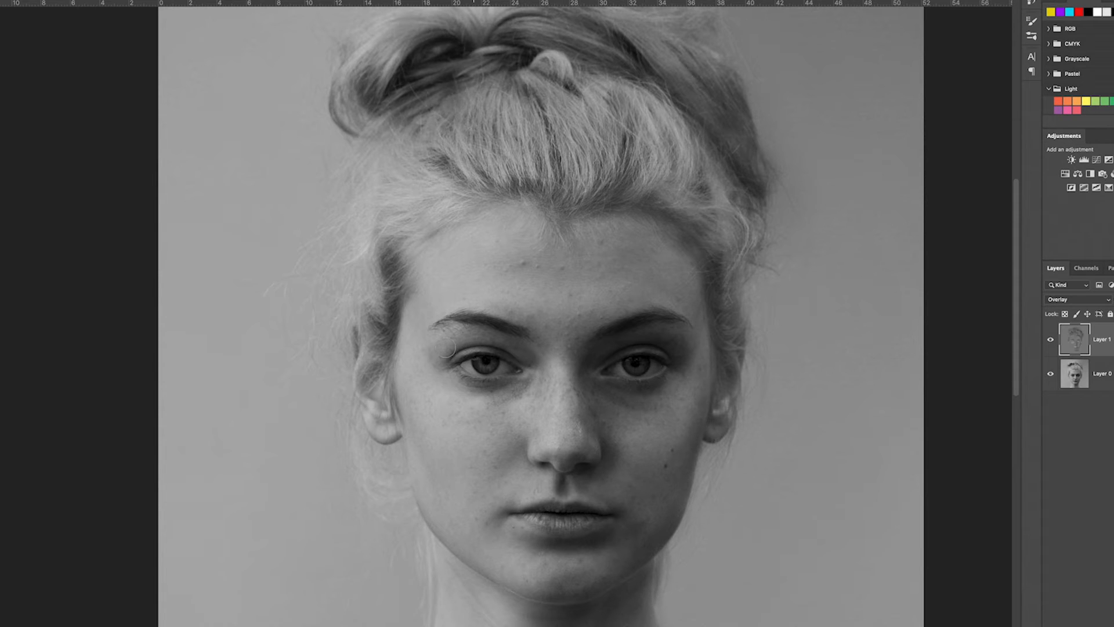
mouse_move(521, 325)
left_mouse_down()
mouse_move(529, 332)
mouse_move(435, 311)
left_mouse_up()
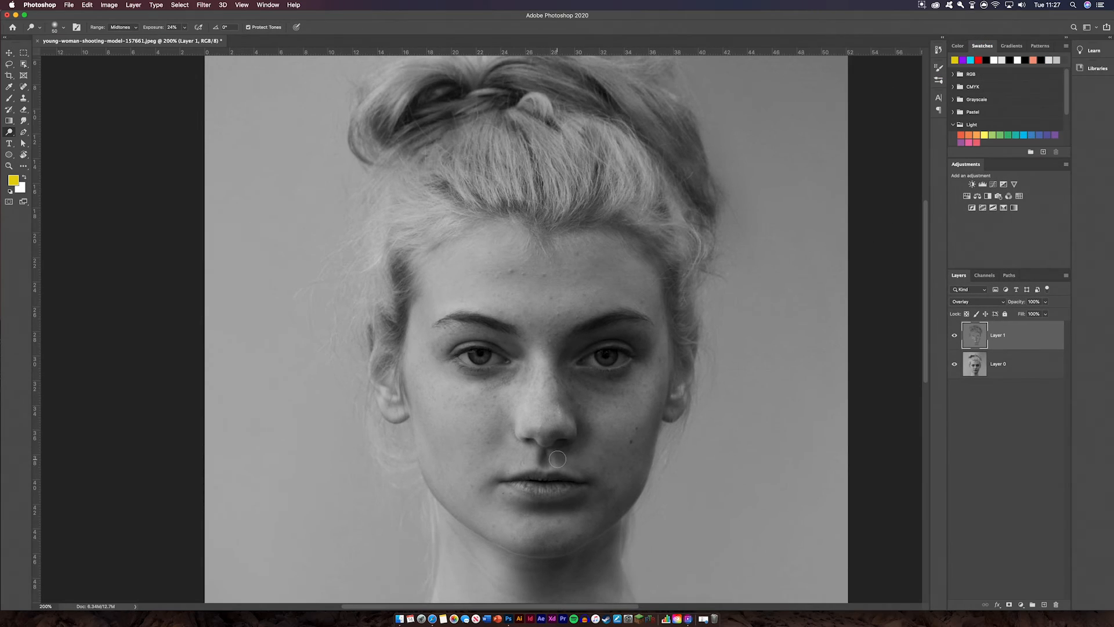
Step: Dodge the cheek and jaw on the lit side of the face
scroll(557, 458, "down", 5)
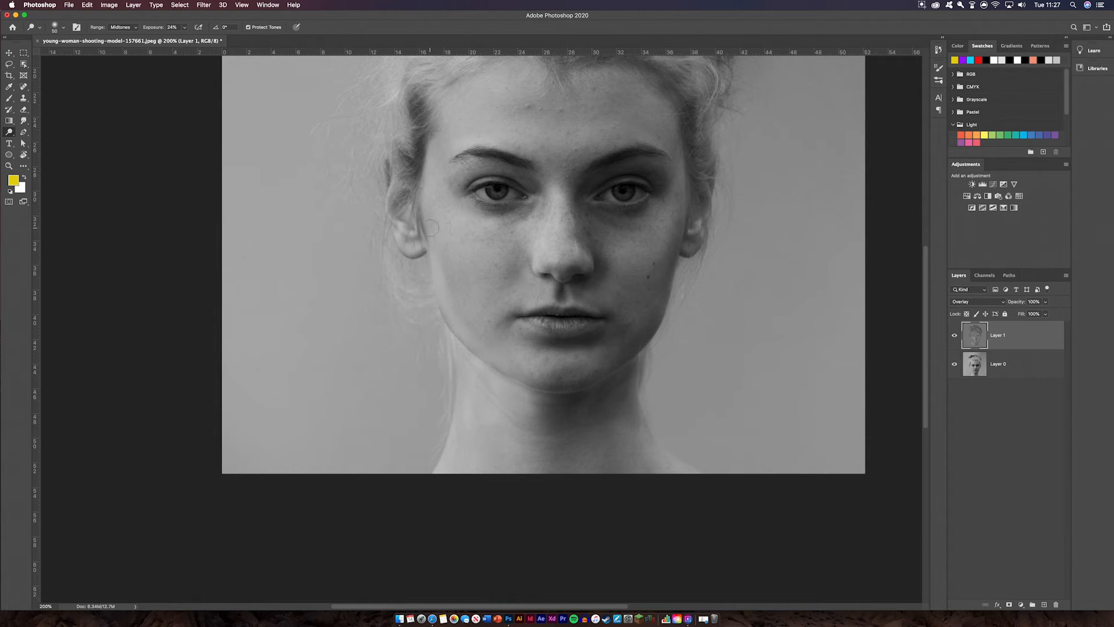
left_click_drag(502, 268, 425, 384)
left_click_drag(405, 85, 430, 230)
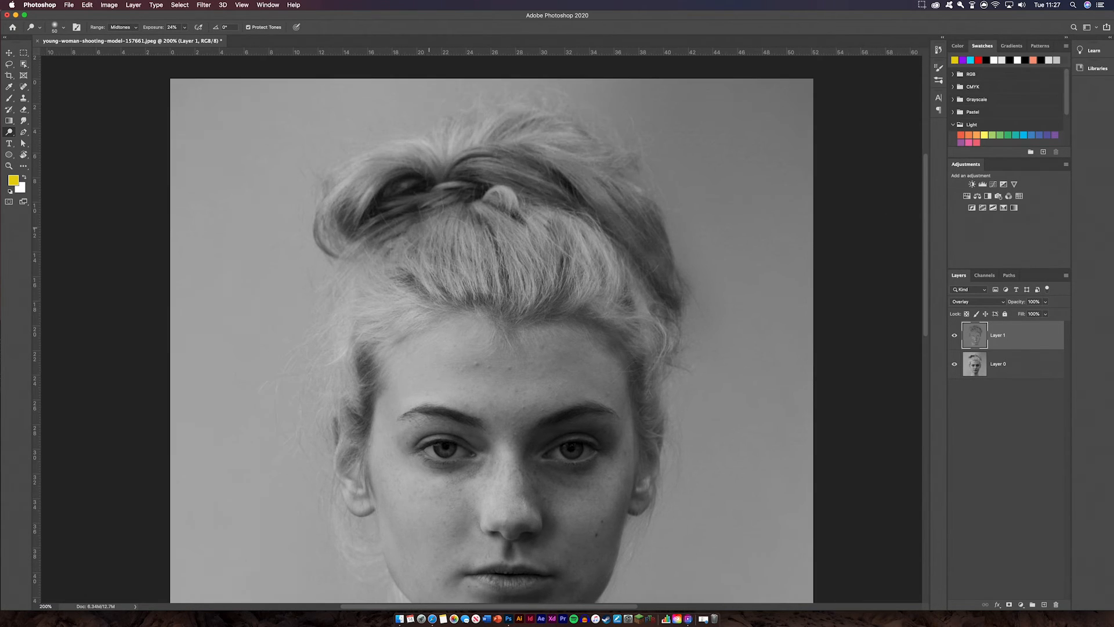
Step: Dodge the hair across the crown, temple and bun with a larger brush
key("bracketright")
key("bracketright")
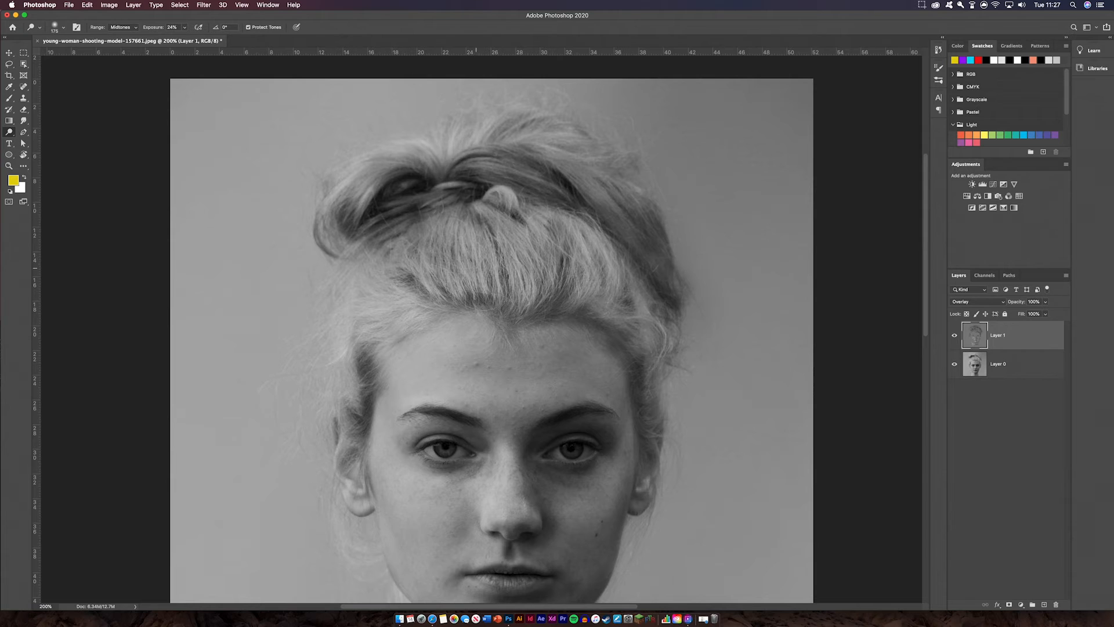
left_click_drag(476, 268, 442, 254)
mouse_move(363, 358)
left_mouse_down()
mouse_move(359, 380)
mouse_move(375, 373)
left_mouse_up()
mouse_move(569, 321)
left_mouse_down()
mouse_move(628, 304)
mouse_move(617, 284)
mouse_move(635, 243)
mouse_move(663, 256)
mouse_move(603, 197)
mouse_move(522, 157)
mouse_move(453, 186)
mouse_move(439, 180)
mouse_move(438, 200)
mouse_move(539, 174)
left_mouse_up()
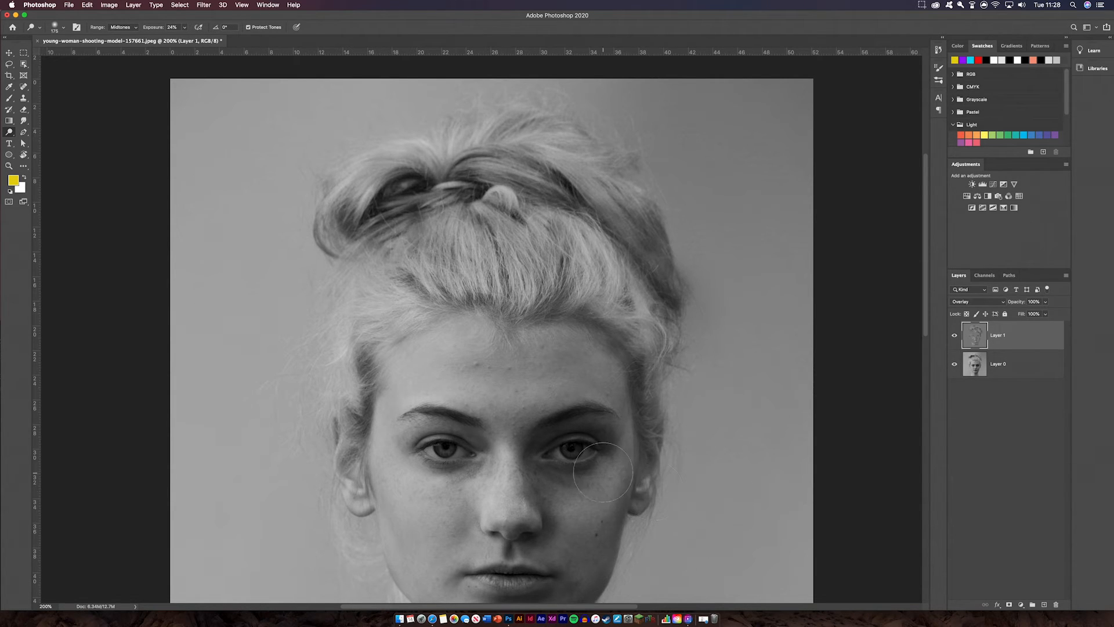
Step: Shrink the brush and dodge the strands along the hairline, the hair above the lit-side ear and the eye on that side
key("bracketleft")
key("bracketleft")
key("bracketleft")
key("bracketleft")
key("bracketleft")
key("bracketleft")
key("bracketleft")
key("bracketleft")
left_click_drag(589, 317, 611, 329)
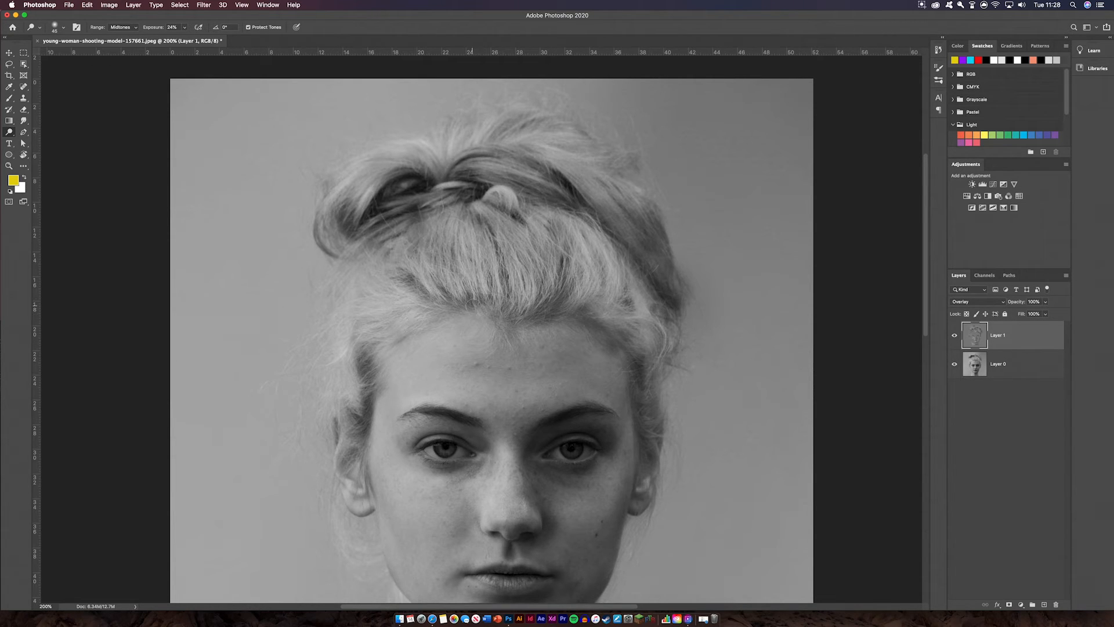
mouse_move(471, 302)
left_mouse_down()
mouse_move(409, 291)
mouse_move(398, 277)
left_mouse_up()
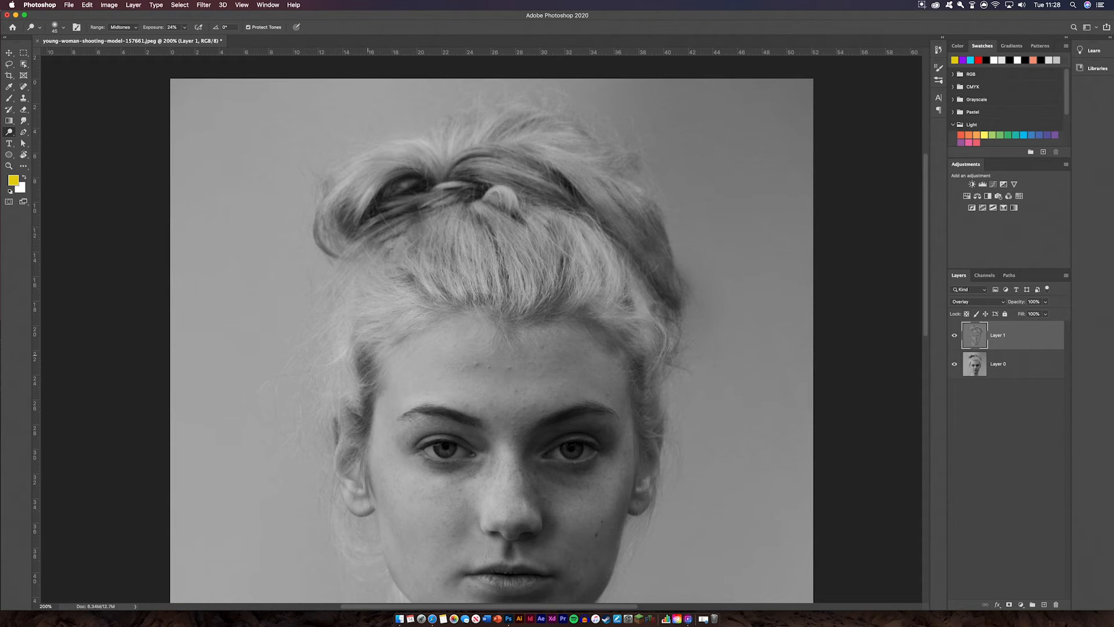
mouse_move(360, 380)
left_mouse_down()
mouse_move(368, 416)
mouse_move(355, 445)
left_mouse_up()
left_click_drag(438, 447, 451, 460)
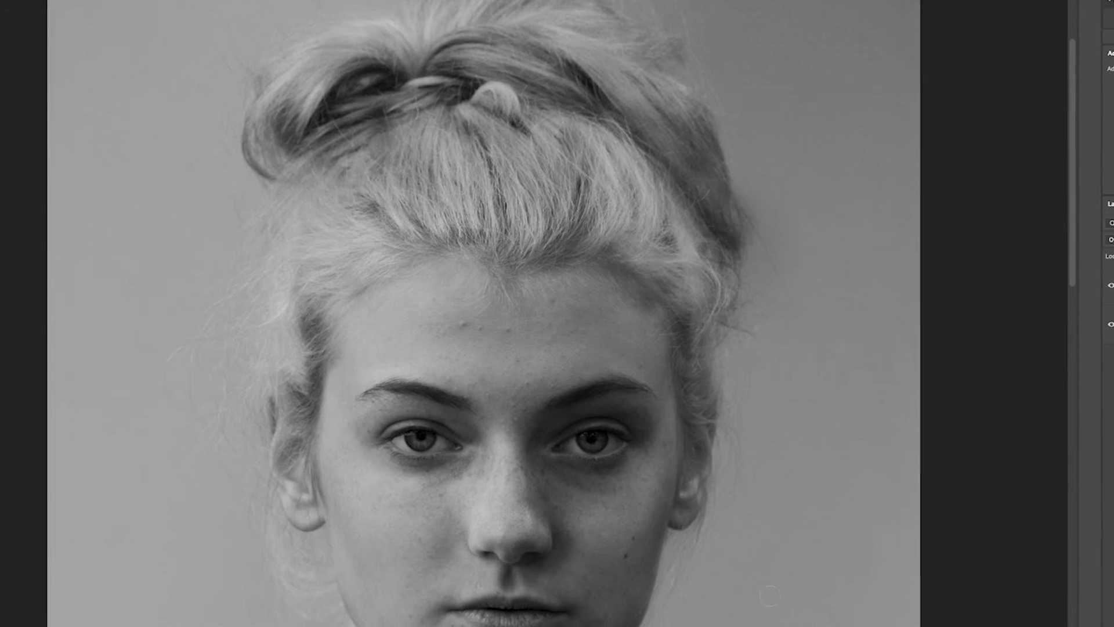
Step: View the whole portrait and compare it with and without the dodged and burned overlay layer
scroll(598, 256, "down", 5)
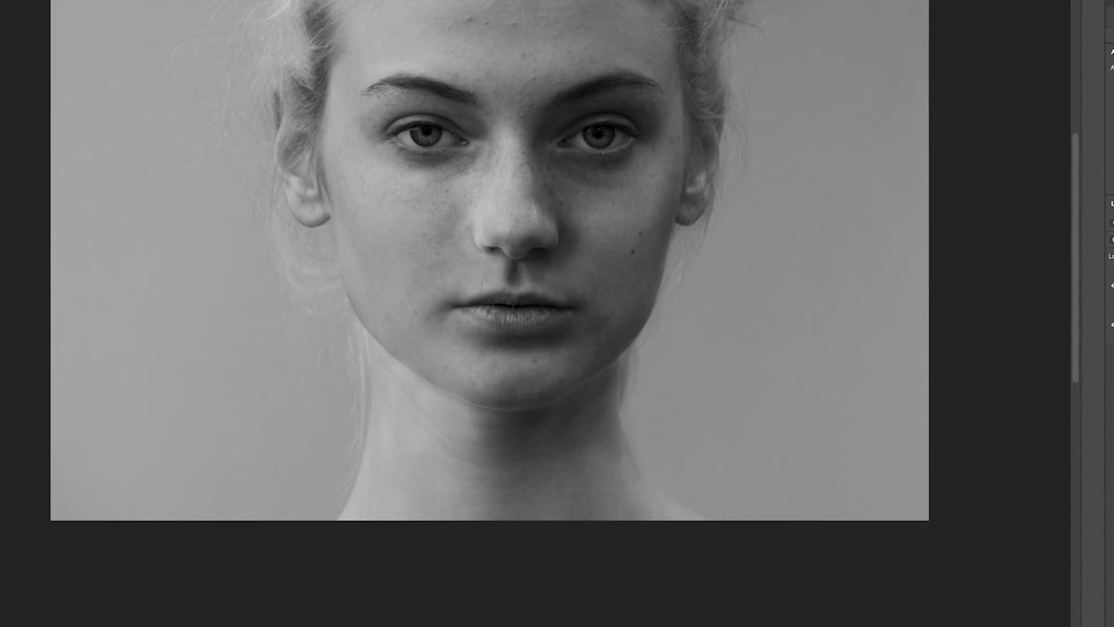
left_click_drag(596, 36, 611, 129)
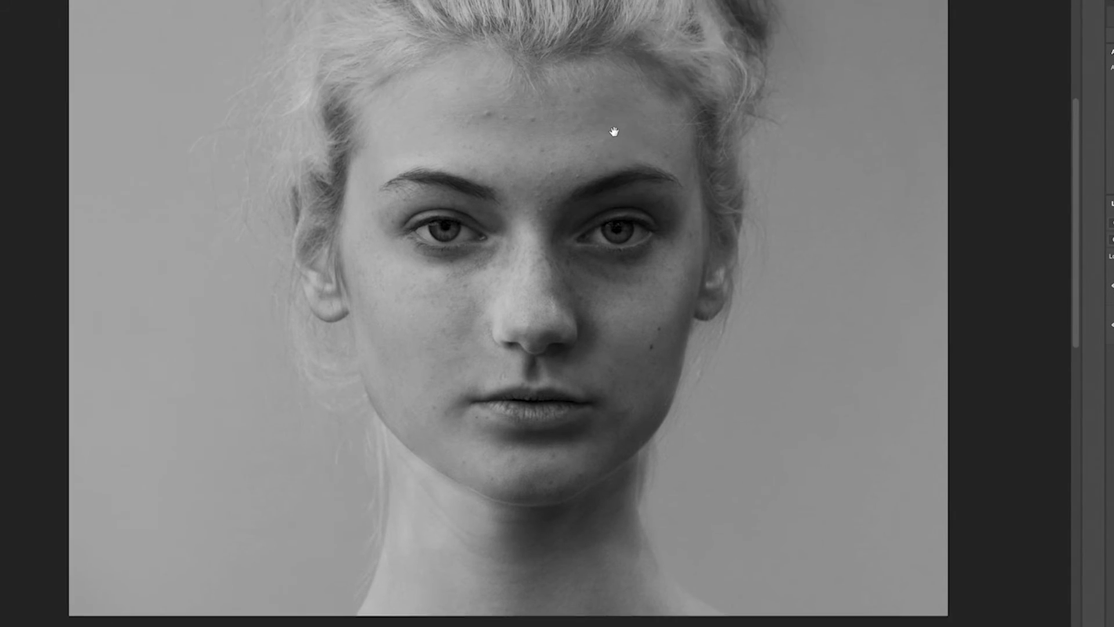
key("ctrl+minus")
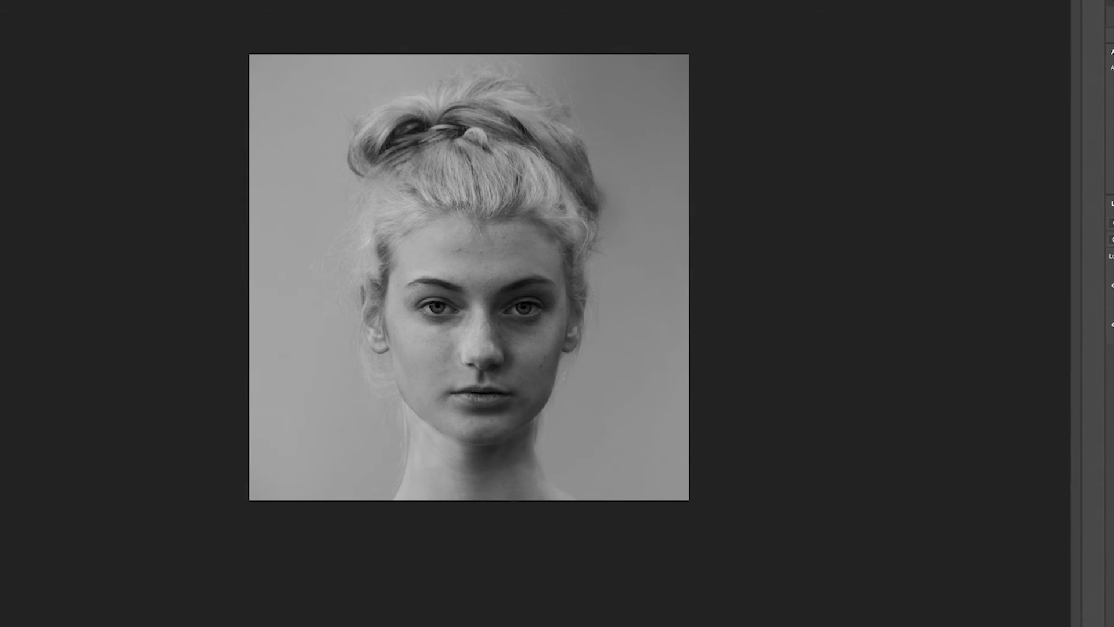
left_click(1112, 289)
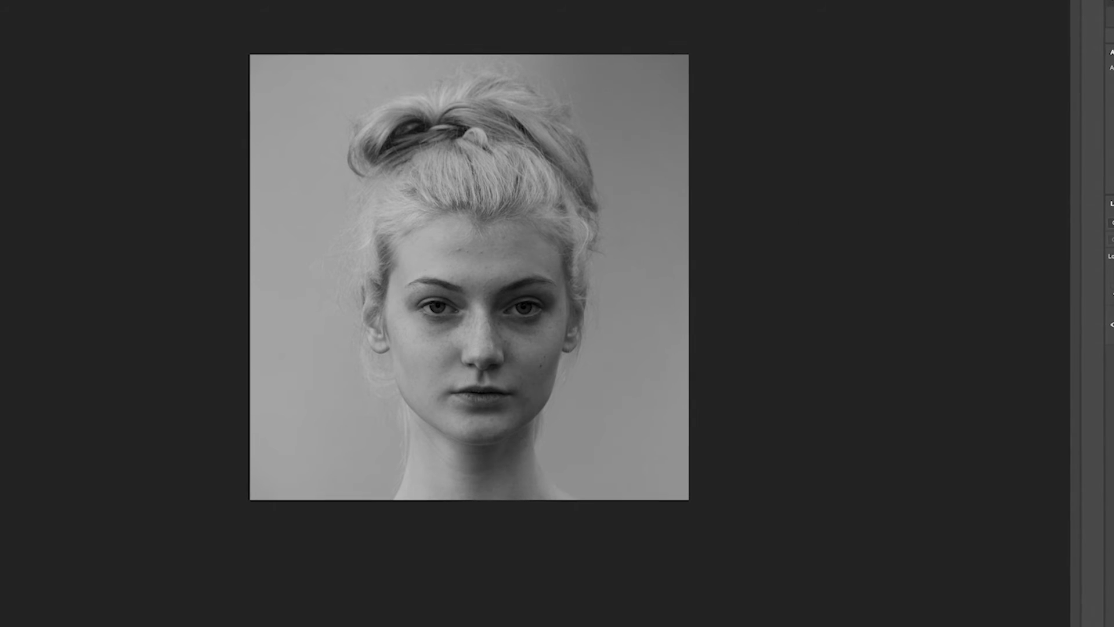
left_click(1113, 287)
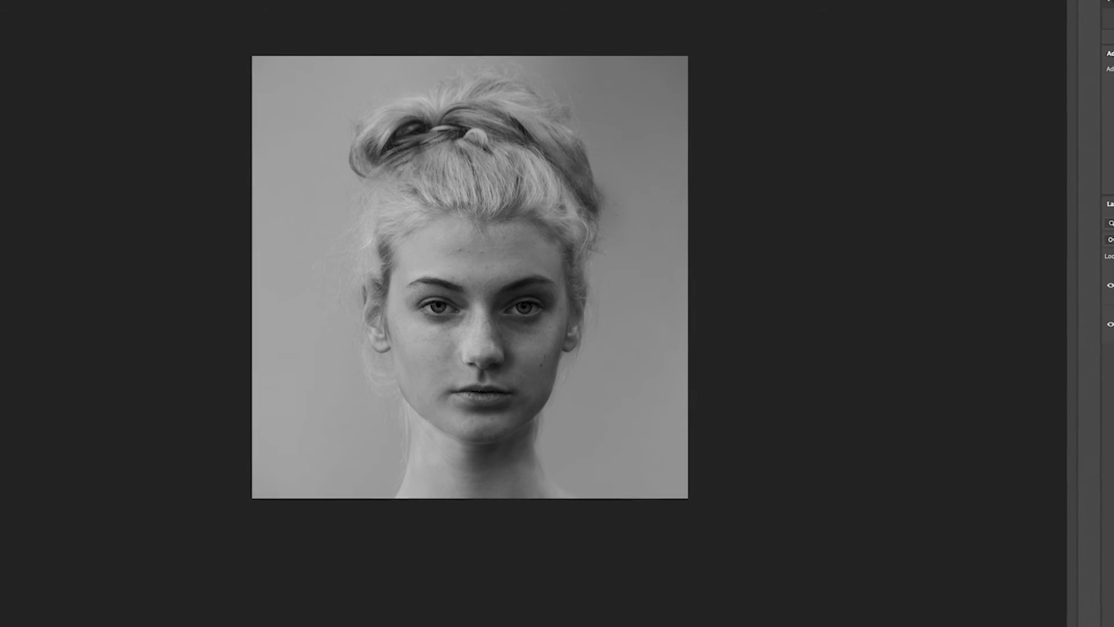
left_click(1109, 286)
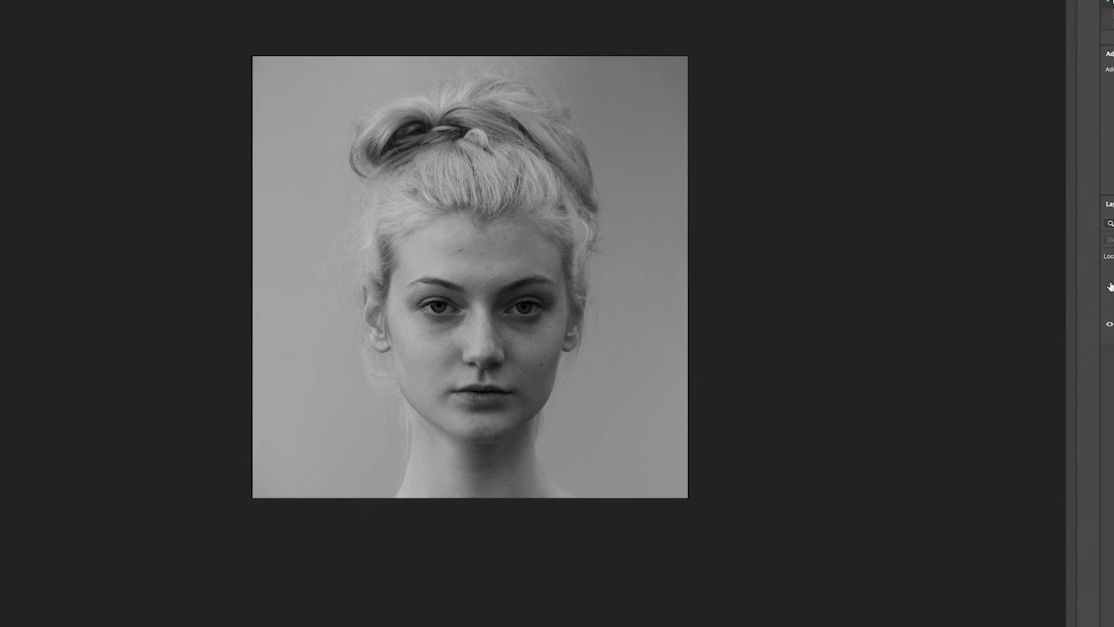
left_click(1109, 286)
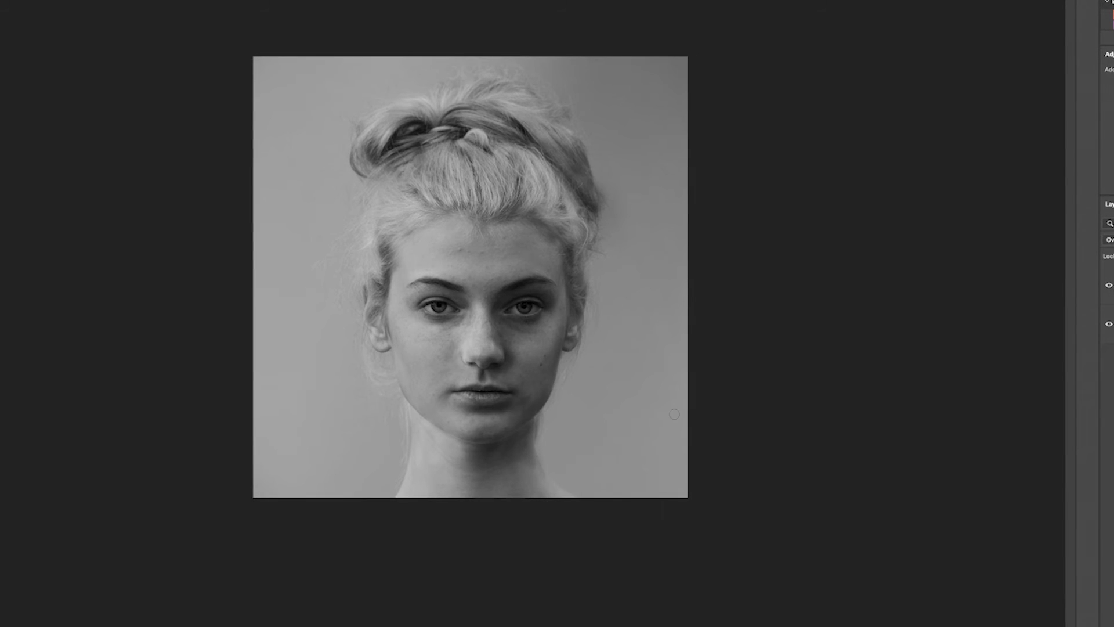
Step: Set the Dodge tool's range to Shadows for working on the face
key("super+plus")
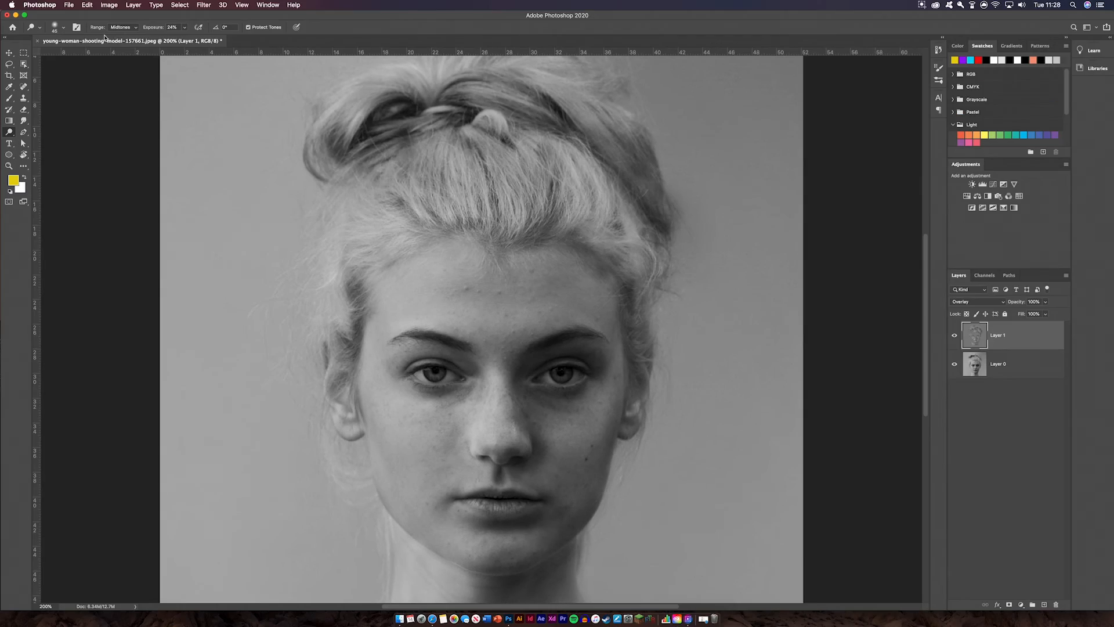
left_click(120, 29)
left_click(120, 19)
scroll(463, 549, "down", 3)
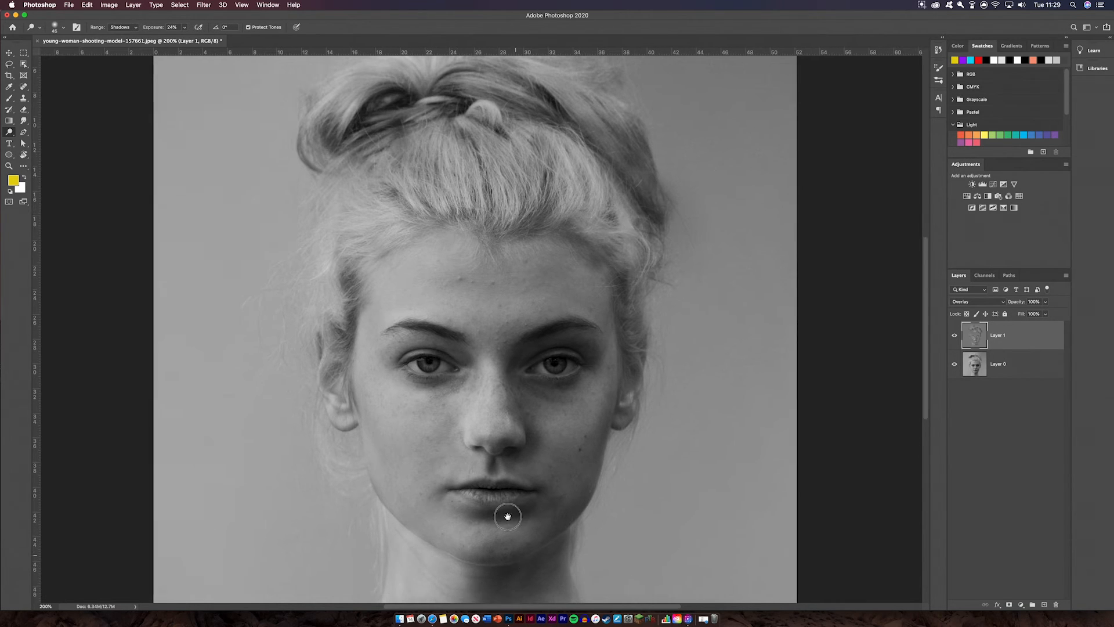
scroll(505, 514, "right", 1)
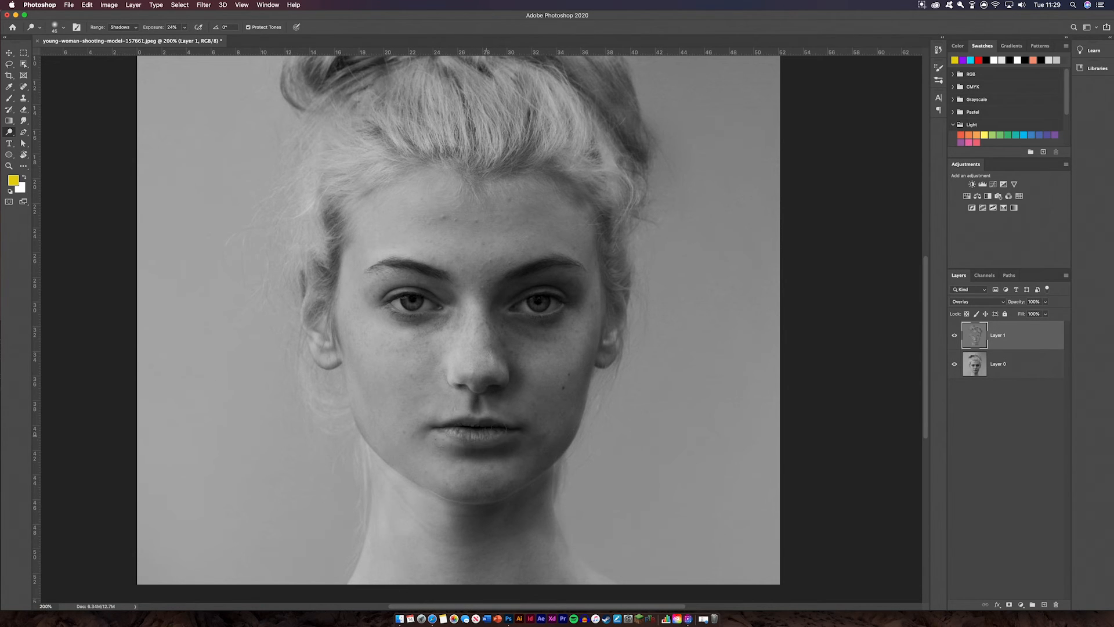
Step: Set the Dodge tool's range to Highlights and dodge the lower lip
left_click(120, 26)
left_click(121, 47)
mouse_move(466, 435)
left_mouse_down()
mouse_move(507, 430)
mouse_move(447, 426)
mouse_move(492, 428)
left_mouse_up()
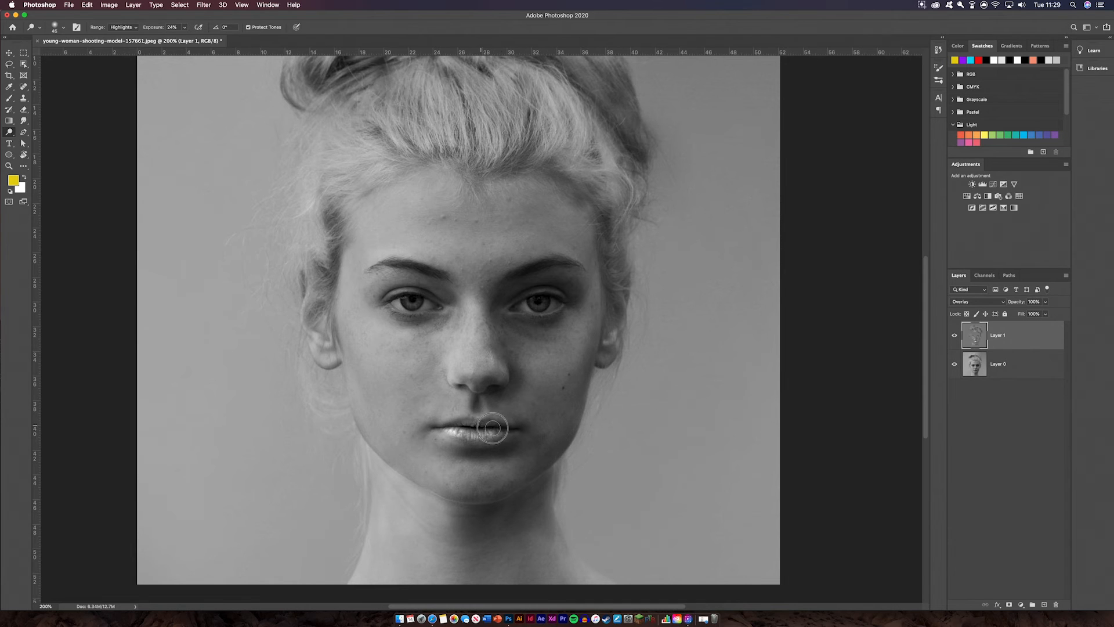
Step: Dodge the irises of both eyes with the Highlights range on the overlay layer
left_click_drag(541, 292, 543, 301)
left_click_drag(408, 300, 408, 300)
left_click_drag(528, 307, 540, 301)
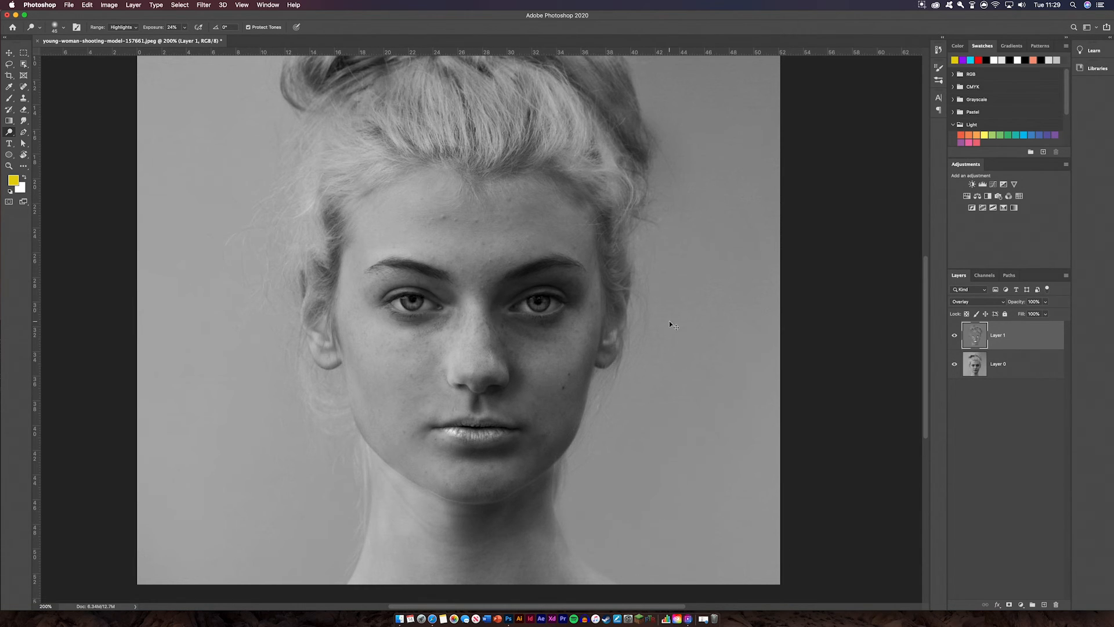
Step: View the whole portrait and compare it with and without the dodged lips and eyes
key("super+minus")
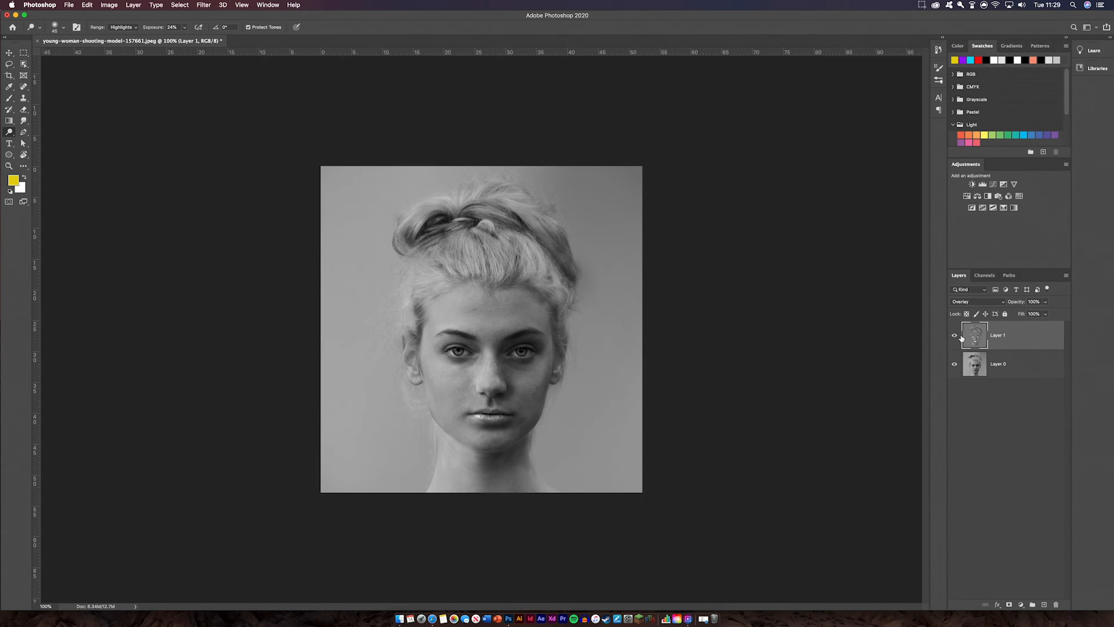
left_click(955, 335)
left_click(955, 336)
key("super+plus")
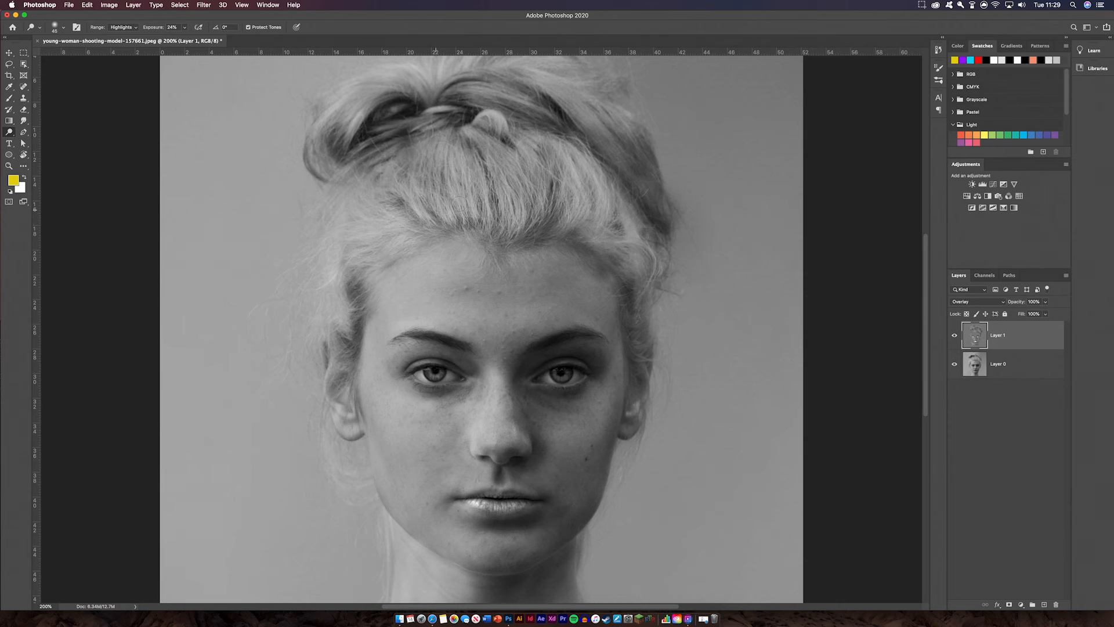
left_click_drag(480, 235, 440, 210)
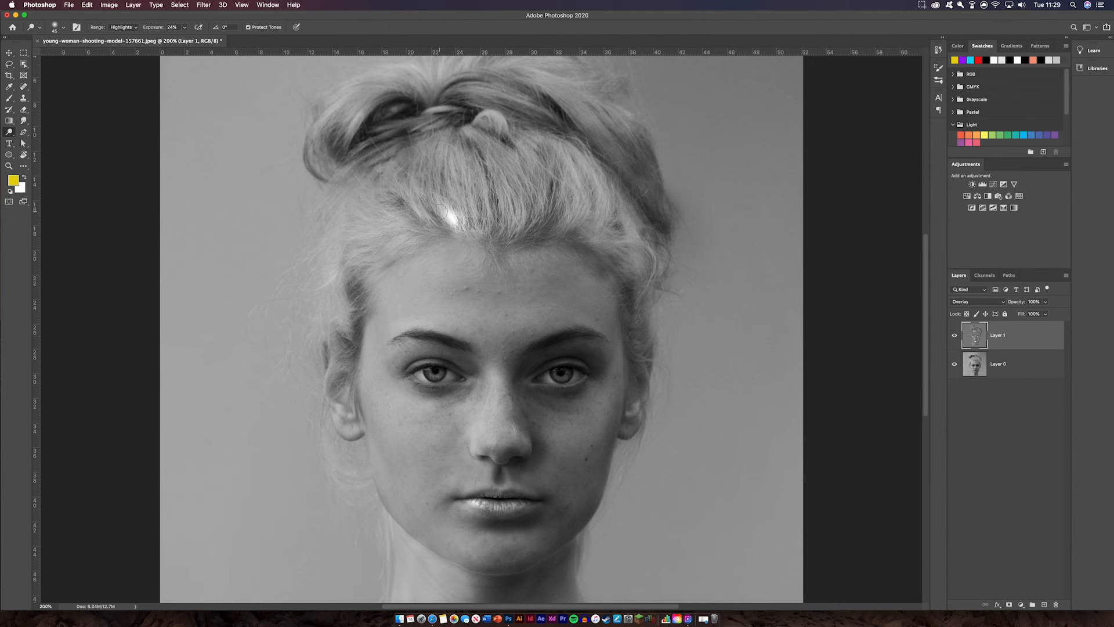
key("super+z")
key("super+z")
Step: Enlarge the brush and dodge the hair along the shaded side of the bun and beside the lit-side ear
key("bracketright")
key("bracketright")
key("bracketright")
key("bracketright")
key("bracketright")
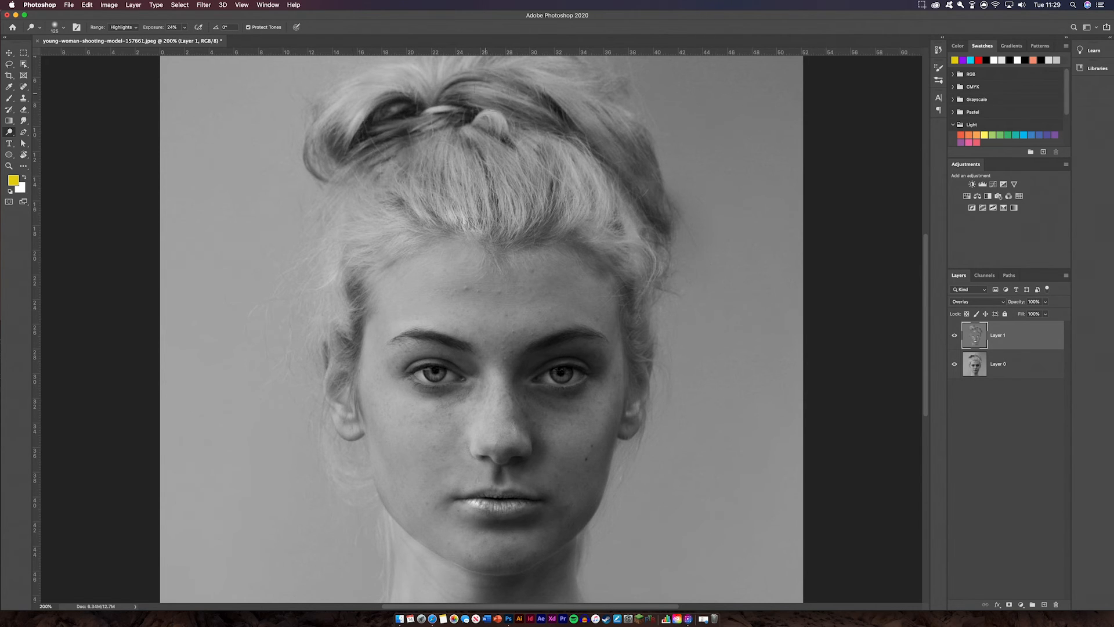
mouse_move(484, 99)
left_mouse_down()
mouse_move(461, 101)
mouse_move(576, 137)
mouse_move(656, 187)
mouse_move(644, 169)
mouse_move(665, 218)
left_mouse_up()
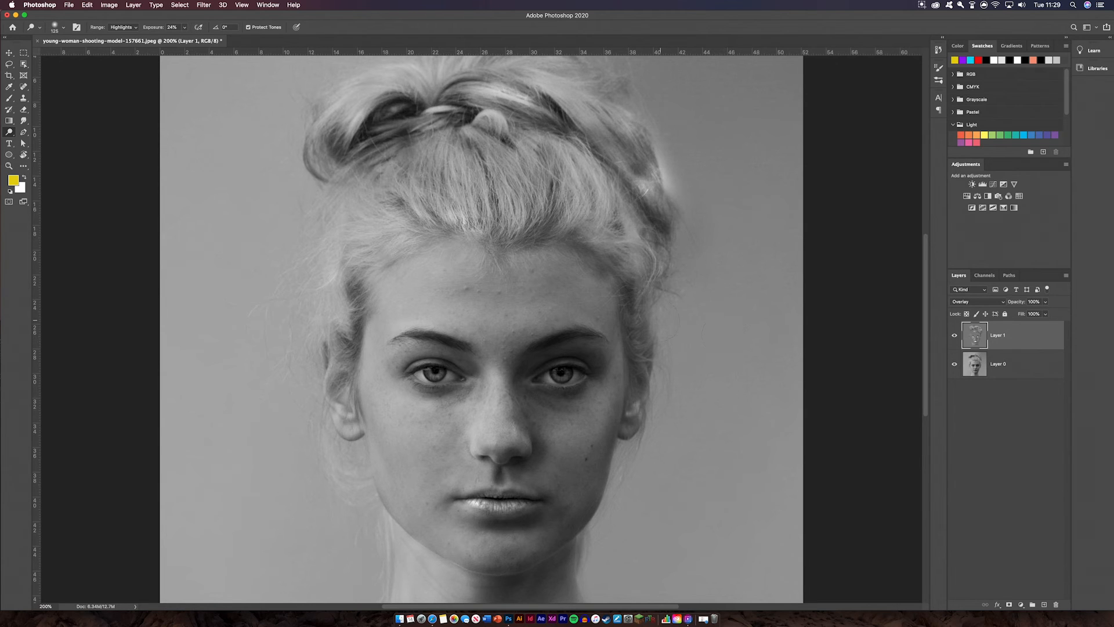
left_click_drag(338, 307, 343, 454)
key("[")
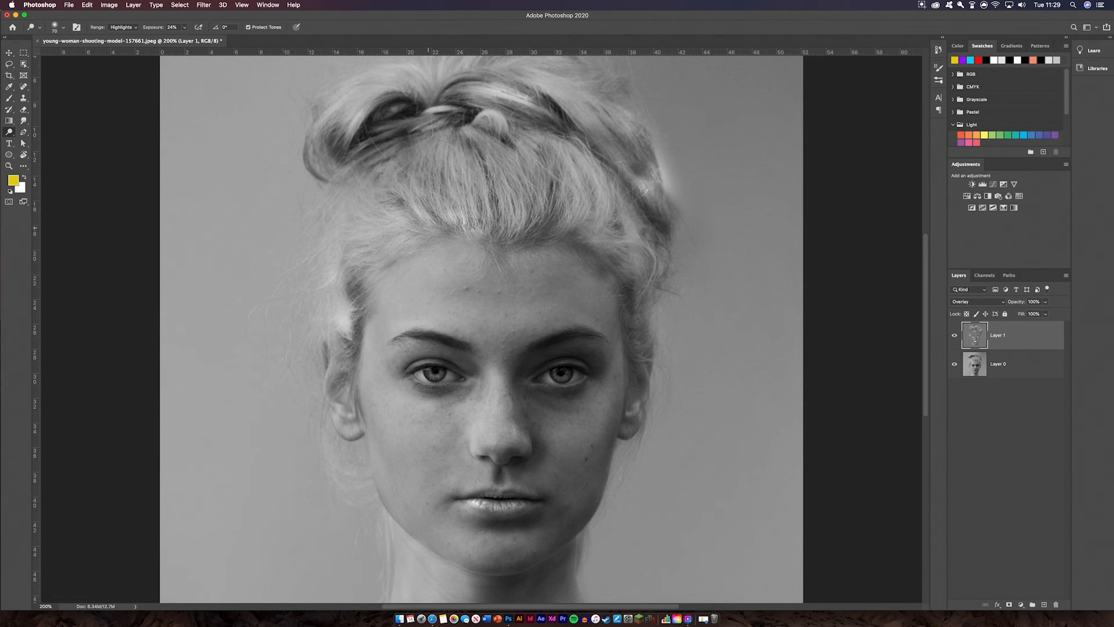
Step: Set the Dodge range to Midtones, switch to the Burn tool and darken the over-bright outer edge of the shaded-side hair
left_click(128, 27)
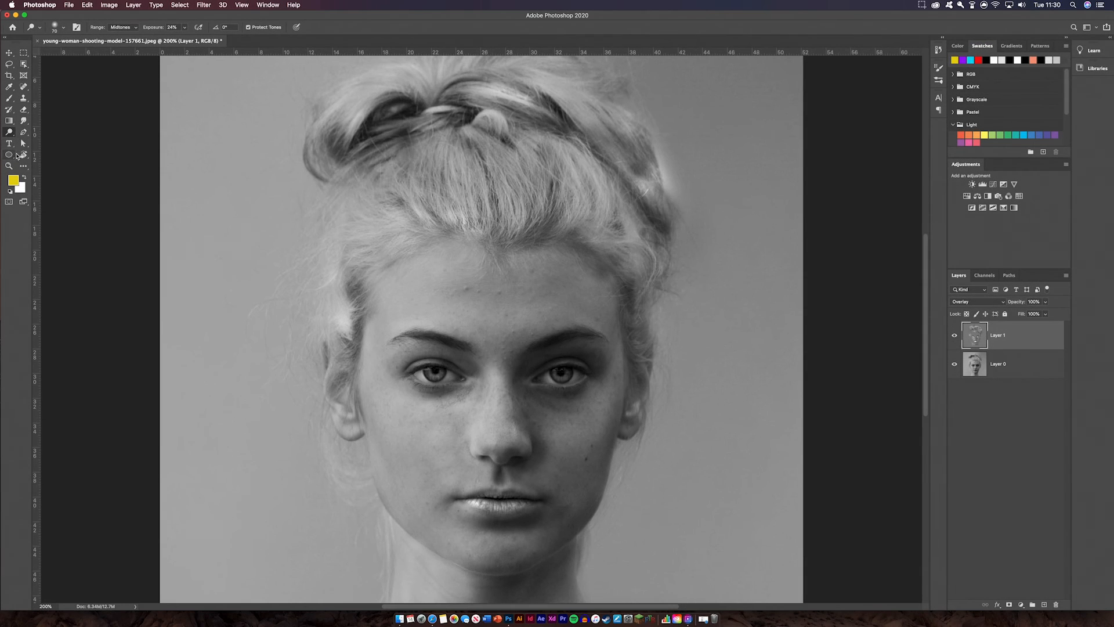
right_click(9, 131)
left_click(41, 141)
mouse_move(673, 156)
left_mouse_down()
mouse_move(669, 197)
mouse_move(652, 134)
left_mouse_up()
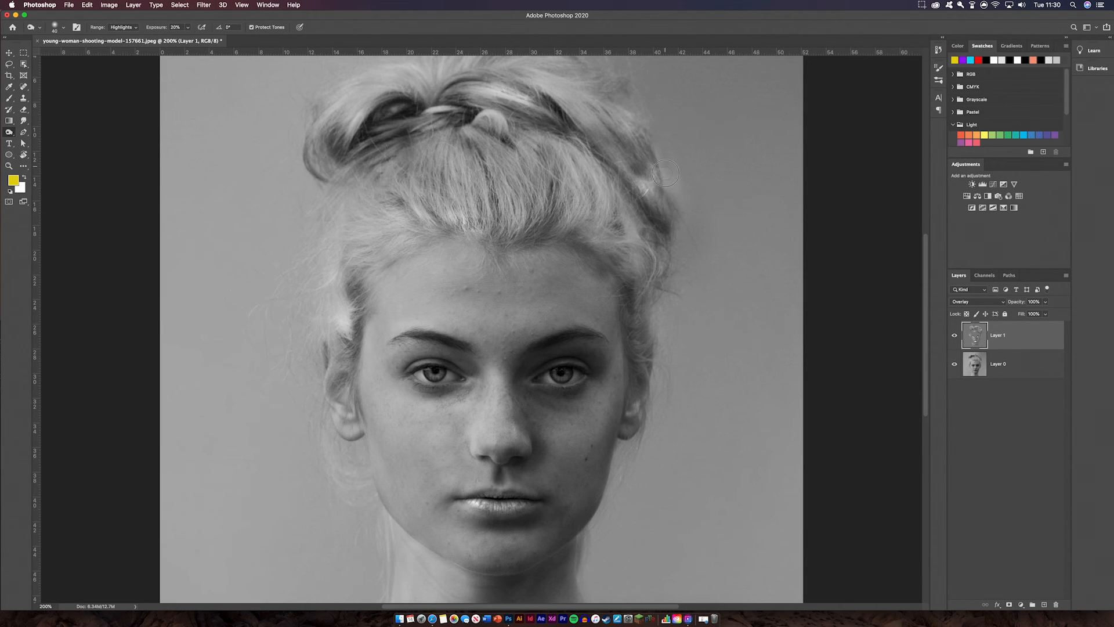
mouse_move(665, 173)
left_mouse_down()
mouse_move(665, 198)
mouse_move(651, 142)
mouse_move(635, 178)
mouse_move(582, 122)
mouse_move(617, 174)
left_mouse_up()
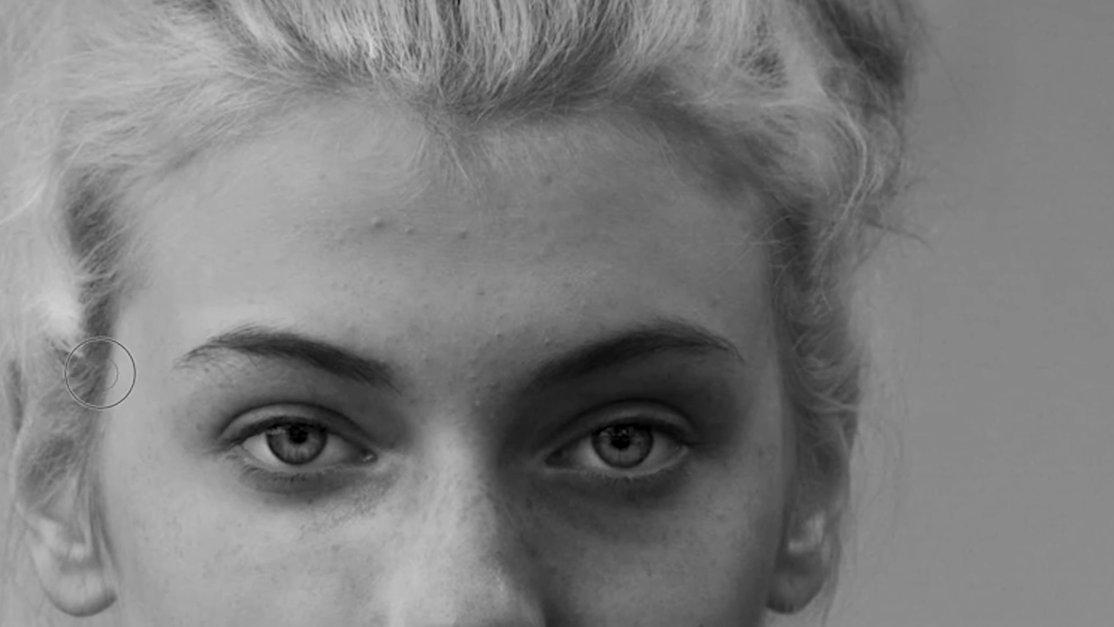
Step: Shrink the Burn brush and burn down the bright highlights on the lower lip
key("bracketleft")
key("bracketleft")
key("bracketleft")
key("bracketleft")
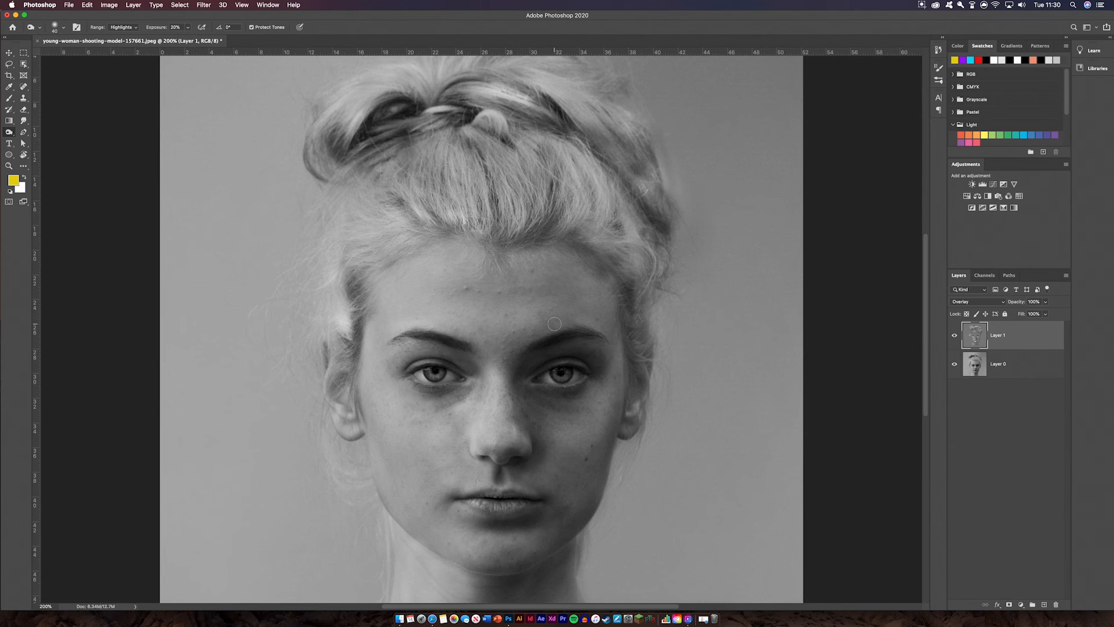
Step: View the whole portrait and compare it with and without the dodge and burn layer
key("super+minus")
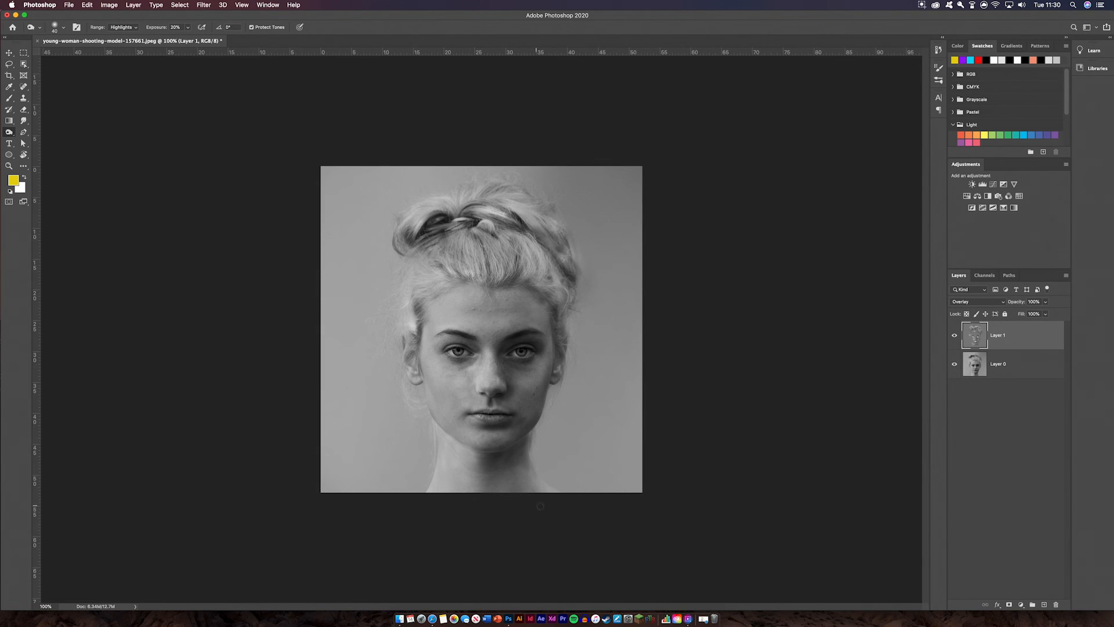
left_click(955, 335)
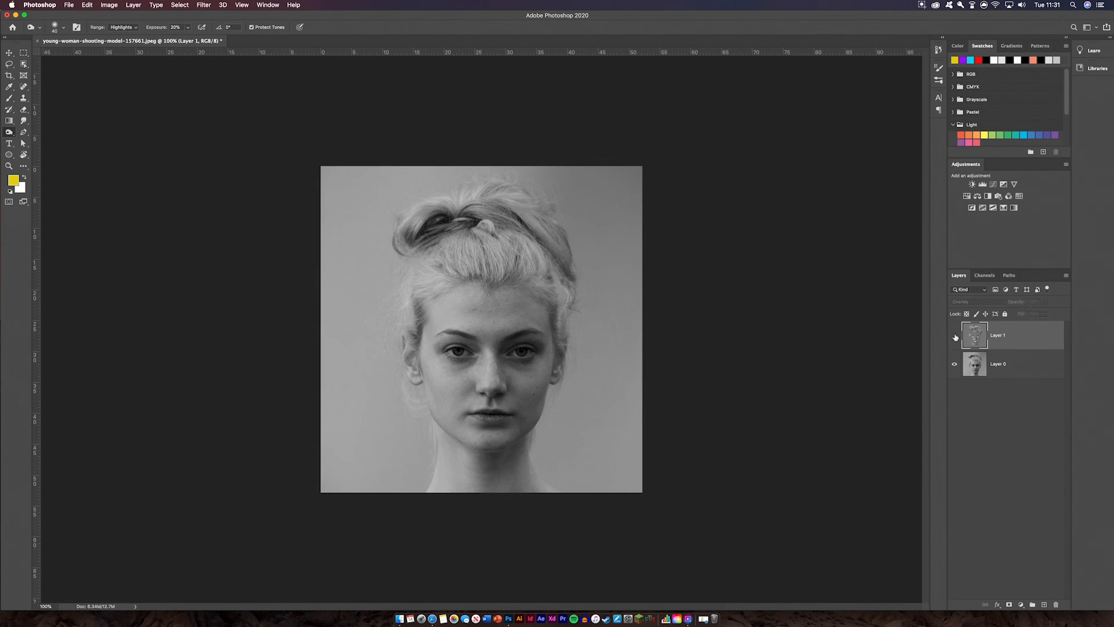
left_click(954, 336)
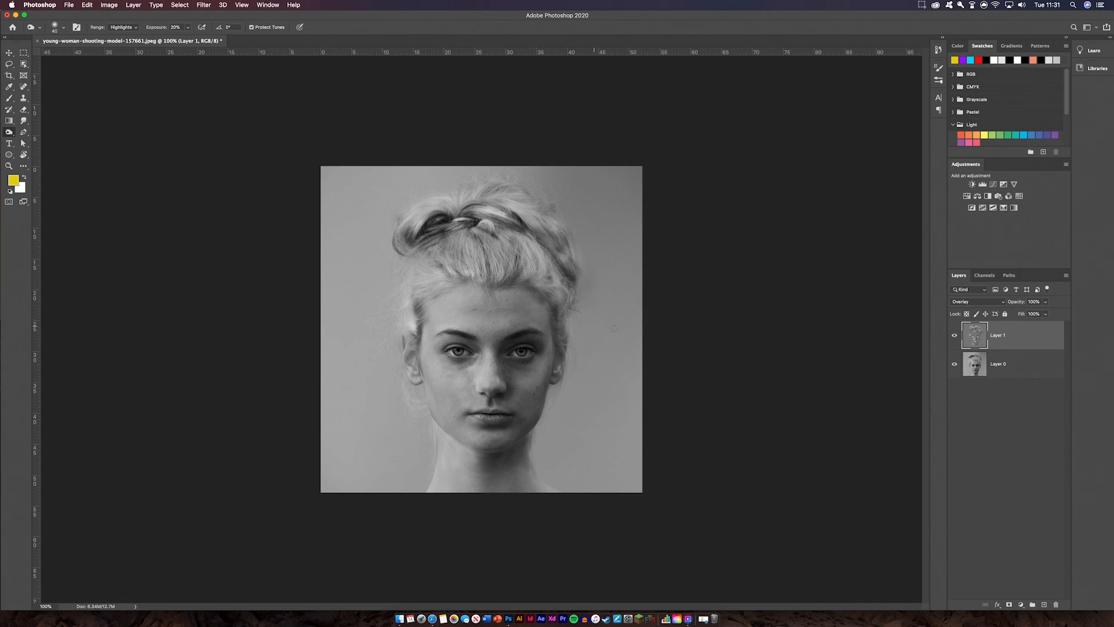
left_click(955, 336)
left_click(955, 336)
Step: Try a stronger burn stroke across the forehead, undo it and set the Burn tool's exposure to 22%
key("super+equal")
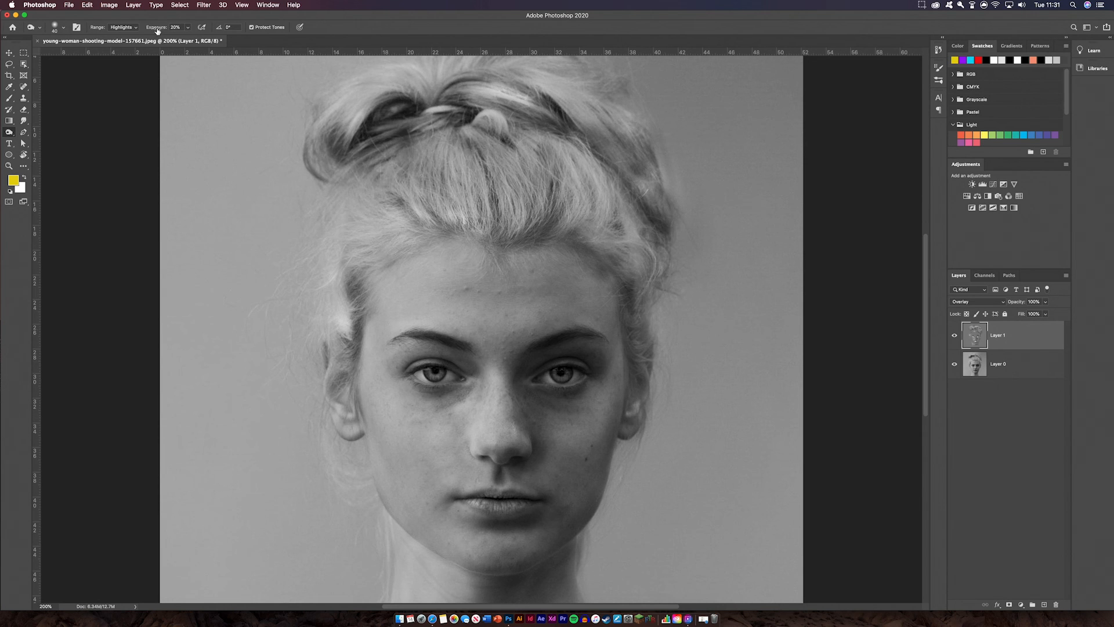
left_click_drag(157, 31, 186, 31)
mouse_move(444, 269)
left_mouse_down()
mouse_move(537, 290)
mouse_move(452, 289)
mouse_move(520, 306)
left_mouse_up()
key("super+z")
left_click_drag(161, 31, 133, 28)
Step: View the whole portrait and compare the final result with the original by toggling the overlay layer
key("super+minus")
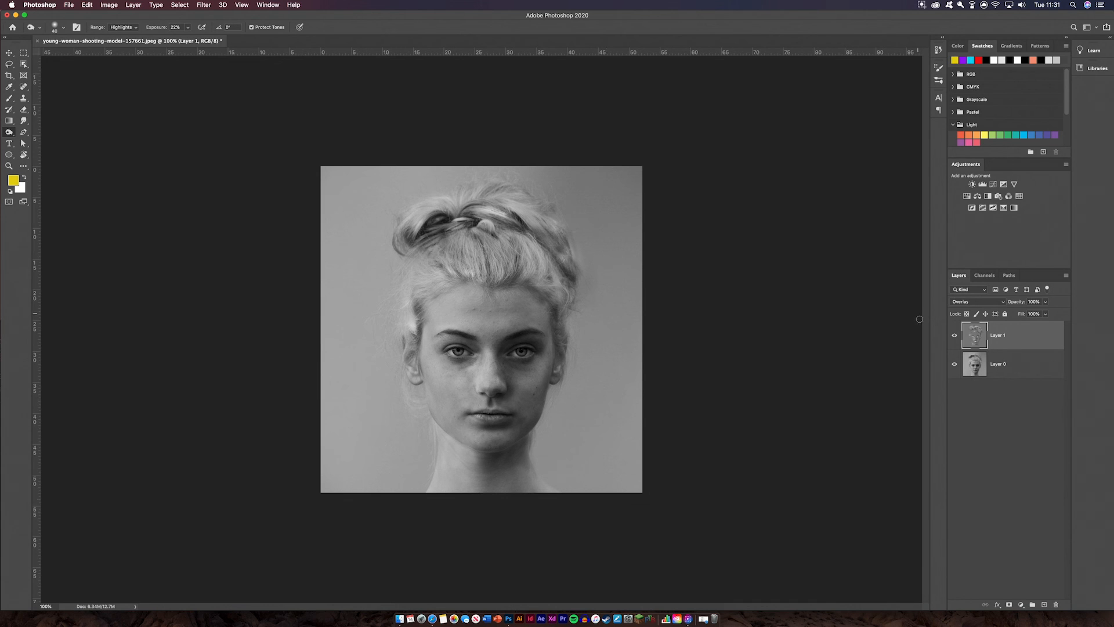
left_click(955, 334)
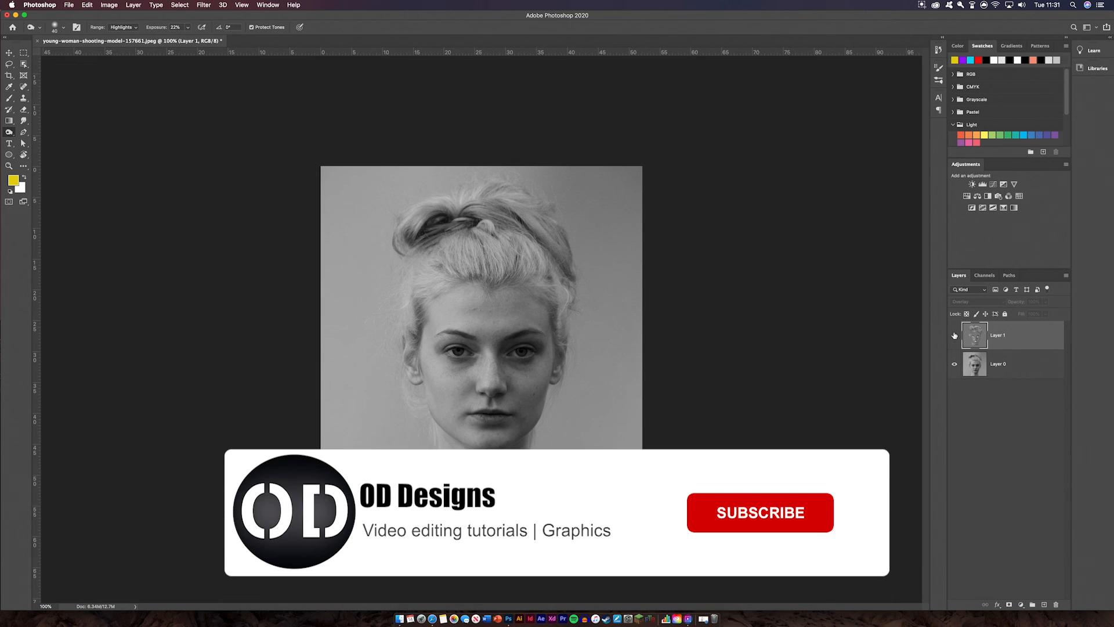
left_click(954, 335)
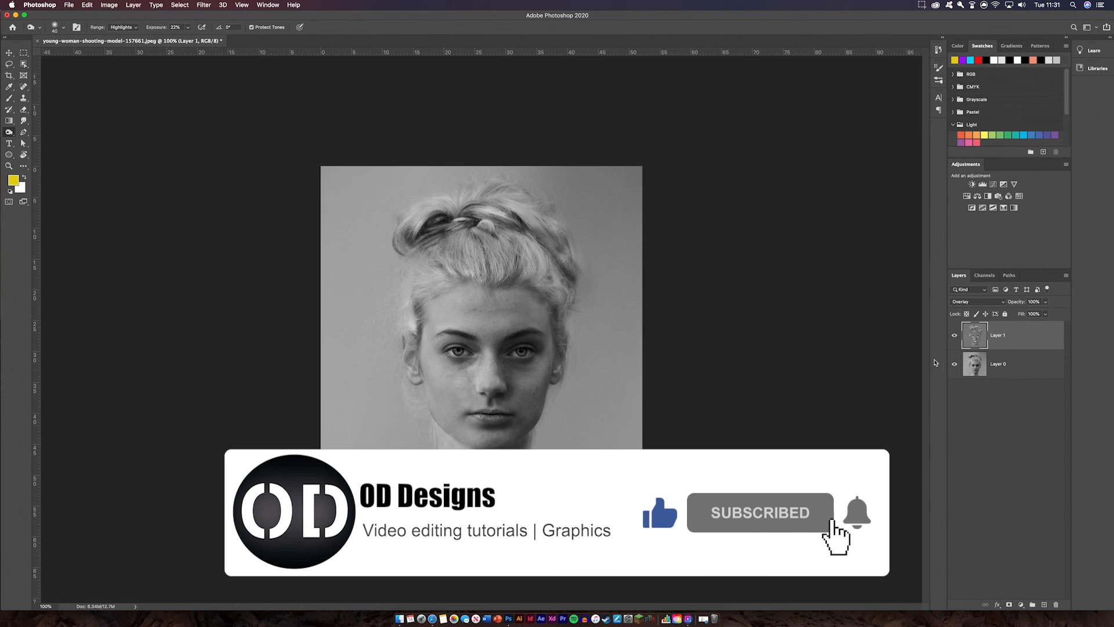
left_click(955, 335)
left_click(955, 335)
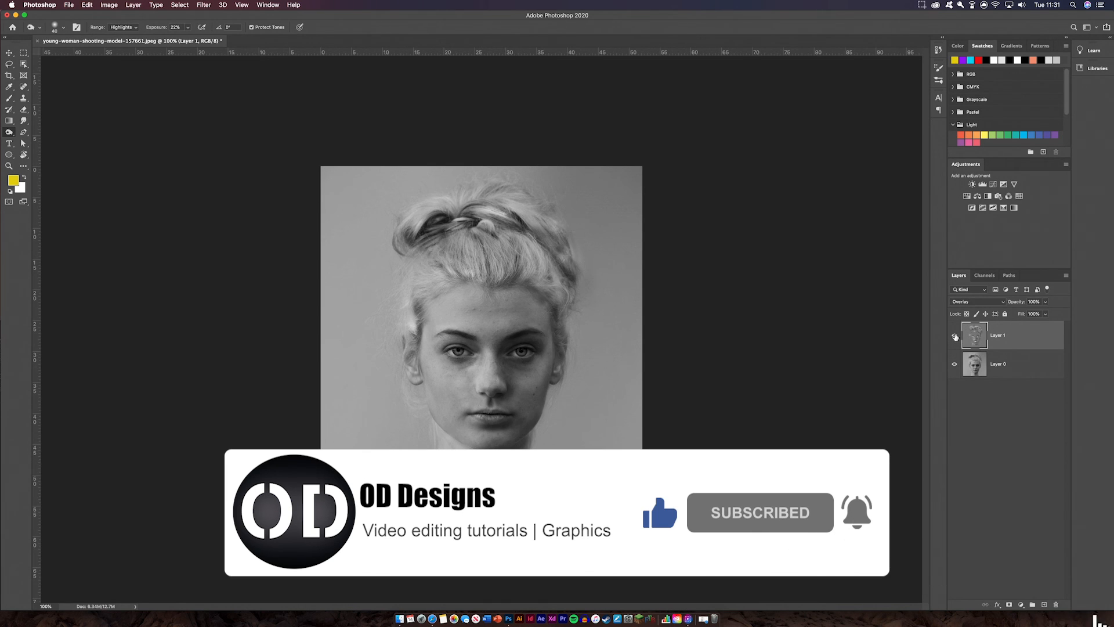